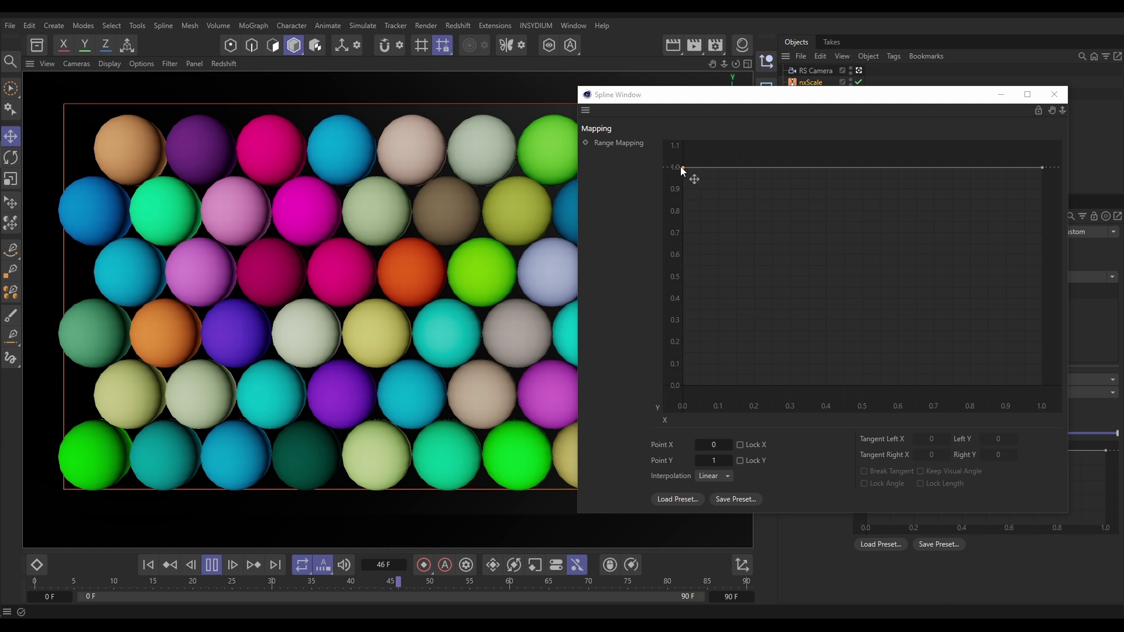
# Lower the start point of the range mapping curve to 0 and apply the Inverse spline preset
pyautogui.moveTo(681, 167); pyautogui.dragTo(606, 405)
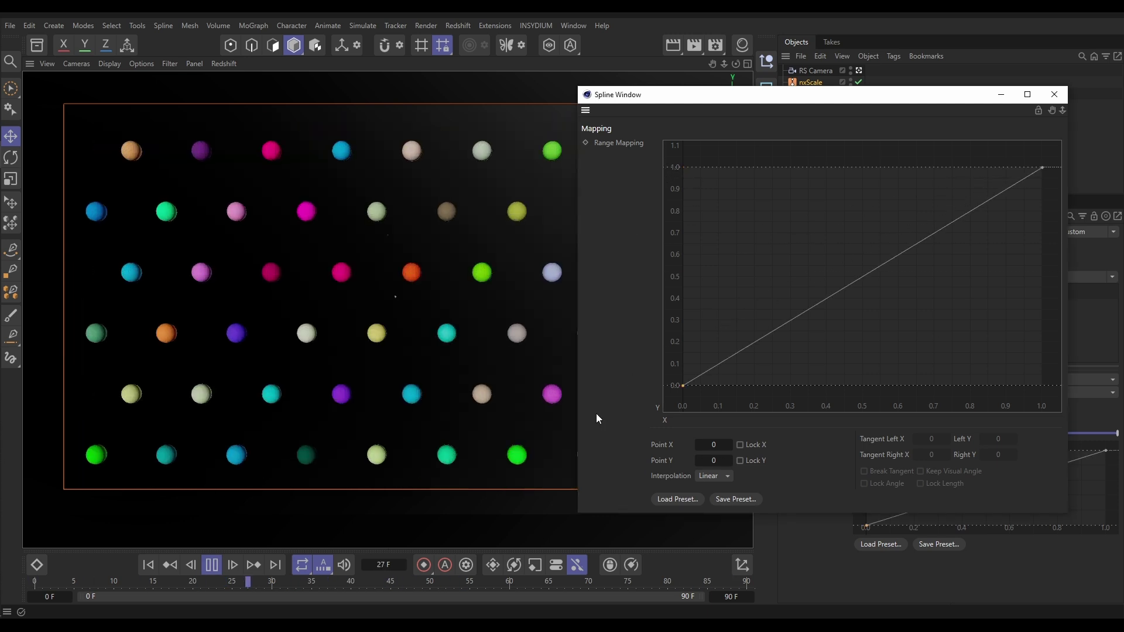
pyautogui.rightClick(839, 284)
pyautogui.moveTo(917, 497)
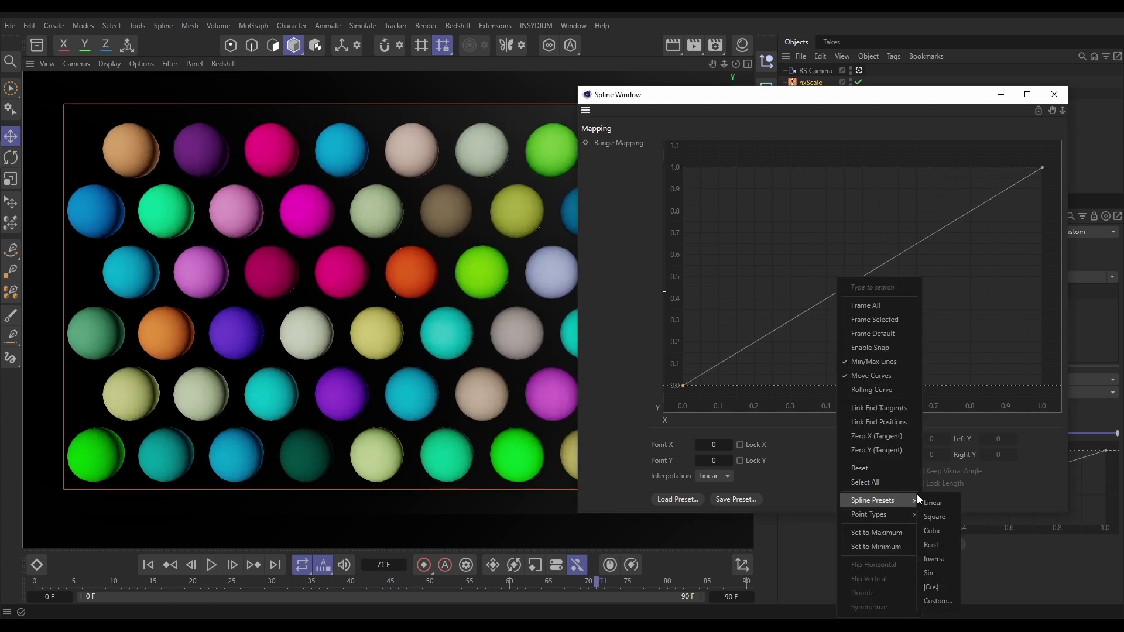
pyautogui.click(933, 555)
# Play the animation from the start with the Inverse curve and stop it
pyautogui.click(168, 566)
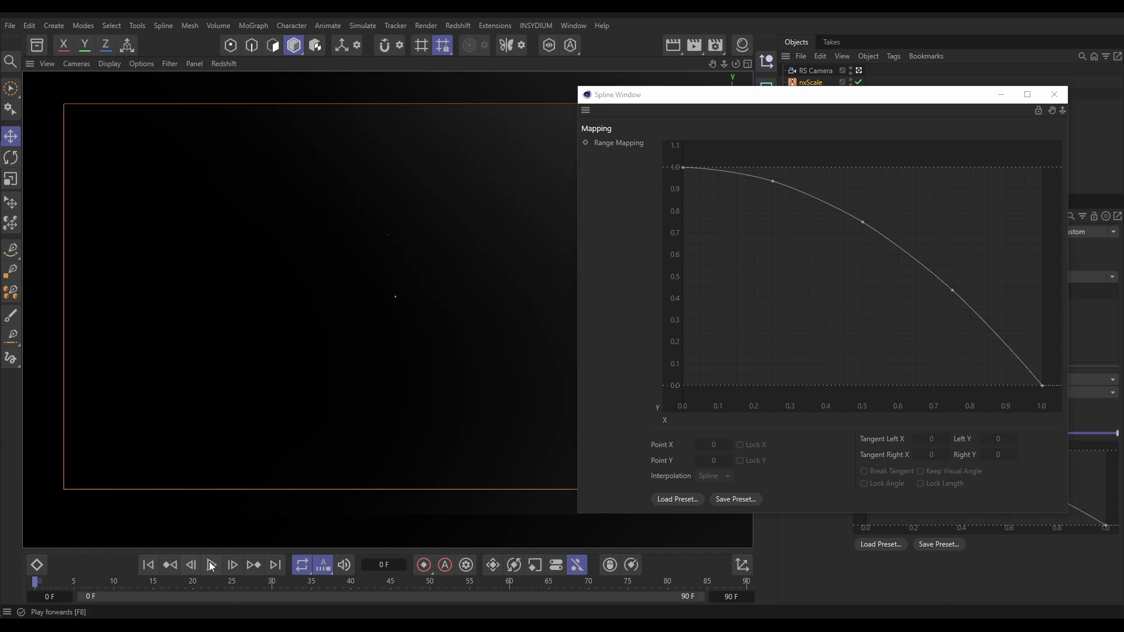
pyautogui.click(212, 565)
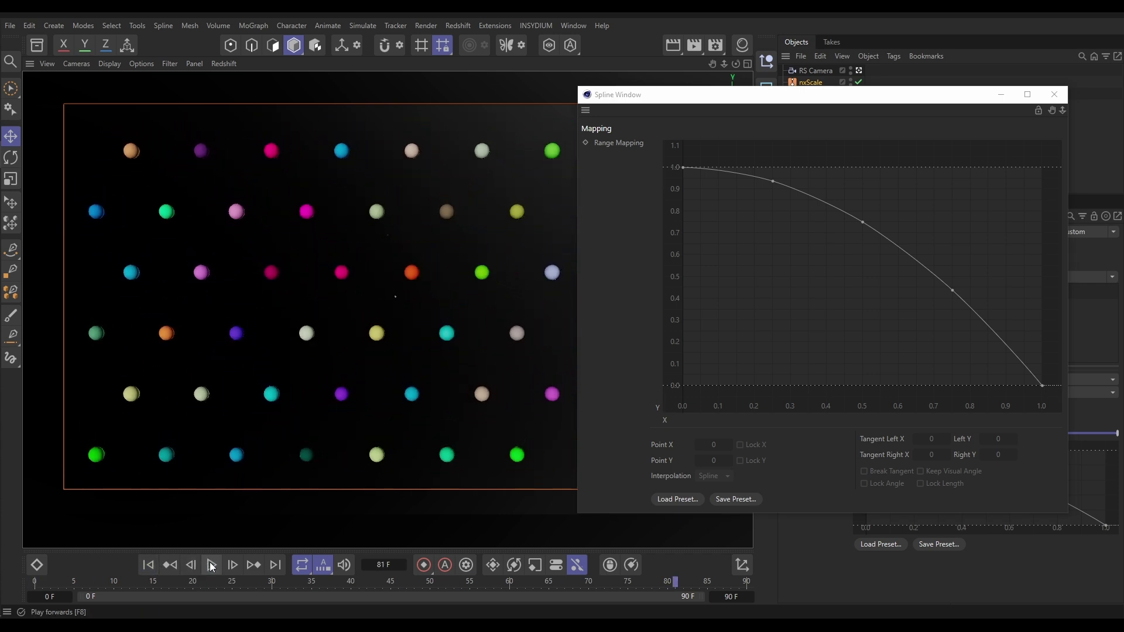
pyautogui.click(212, 565)
# Apply the Sin spline preset to the range mapping curve and play the animation from the start
pyautogui.rightClick(857, 284)
pyautogui.moveTo(902, 501)
pyautogui.click(947, 573)
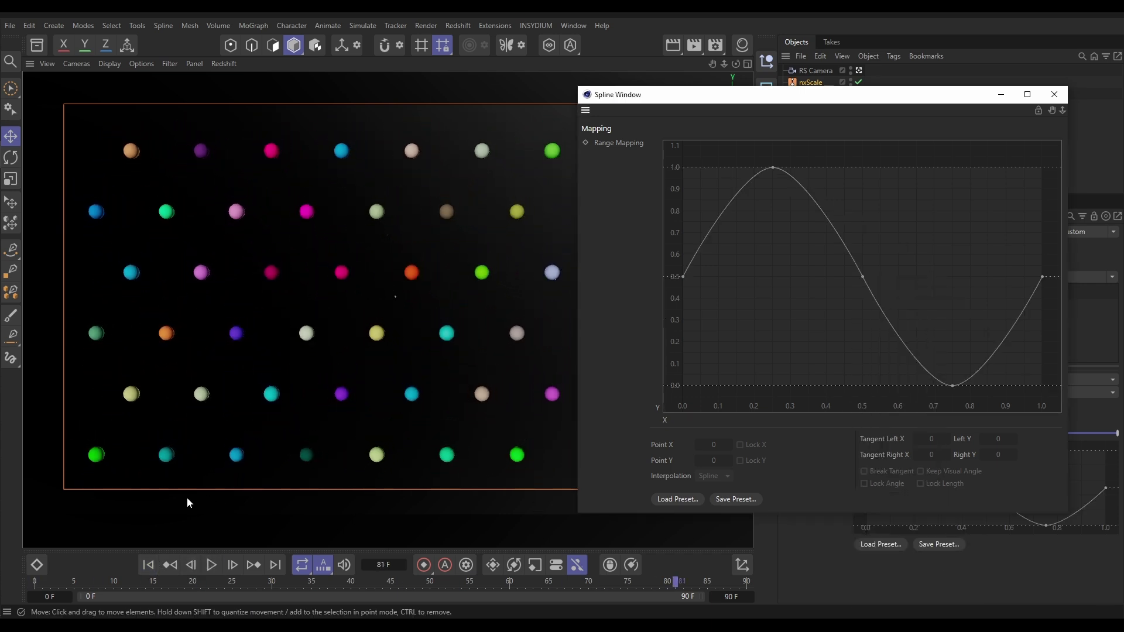
pyautogui.click(169, 565)
pyautogui.click(212, 565)
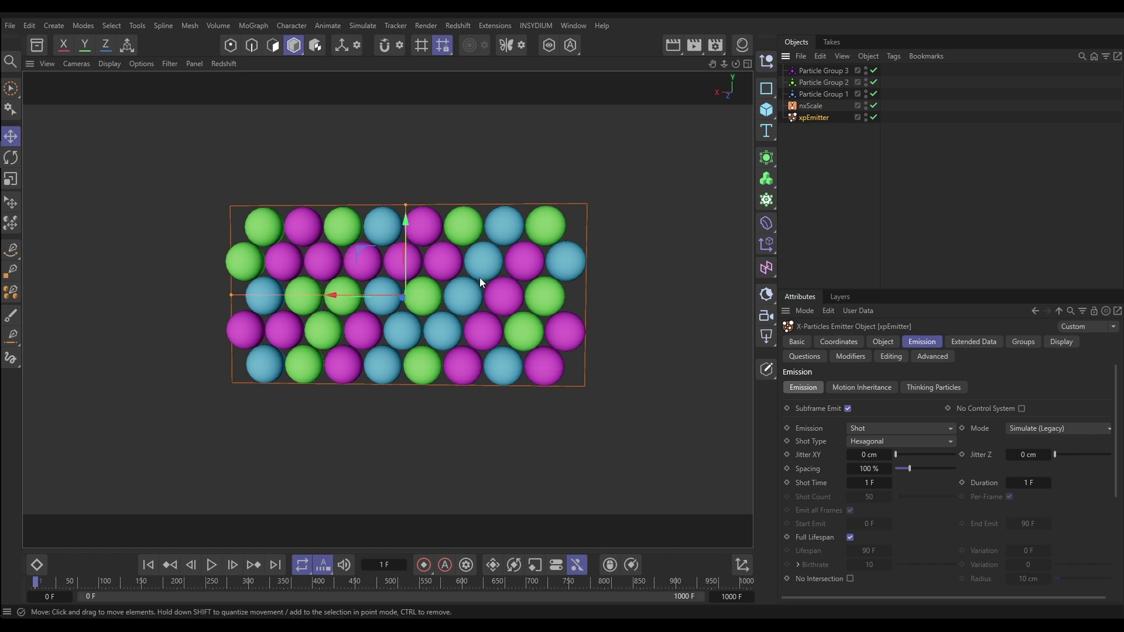
# Show the xpEmitter's particle group settings and clear the selection
pyautogui.moveTo(479, 278)
pyautogui.keyDown('alt'); pyautogui.mouseDown()
pyautogui.moveTo(519, 296)
pyautogui.moveTo(634, 297)
pyautogui.moveTo(508, 301)
pyautogui.moveTo(483, 261)
pyautogui.moveTo(466, 273)
pyautogui.moveTo(481, 282)
pyautogui.mouseUp(); pyautogui.keyUp('alt')
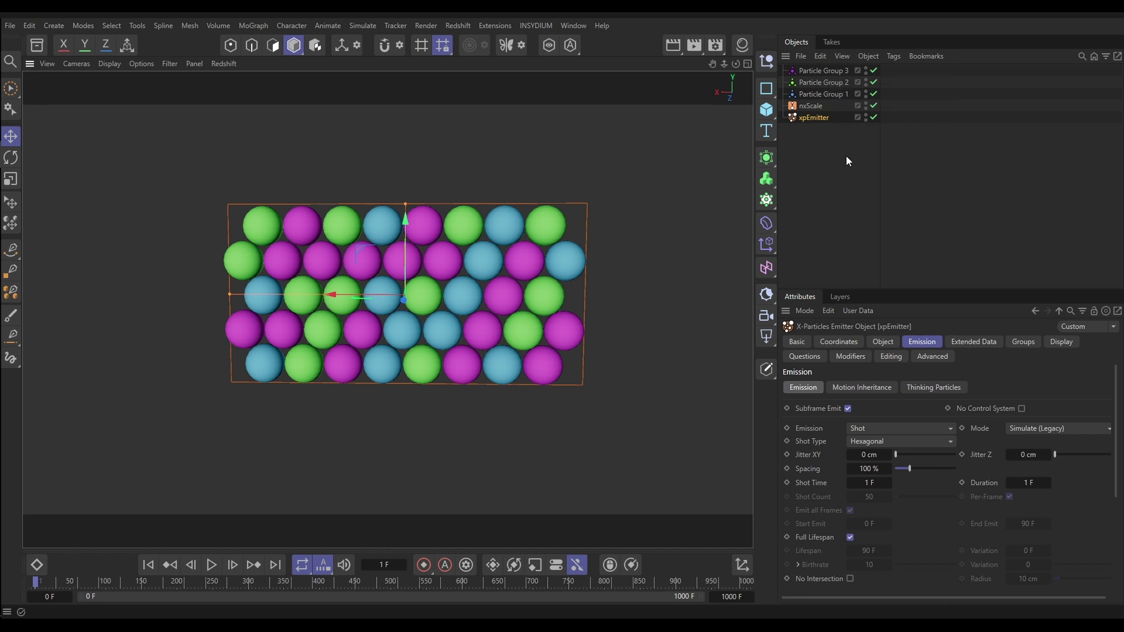
pyautogui.click(1025, 343)
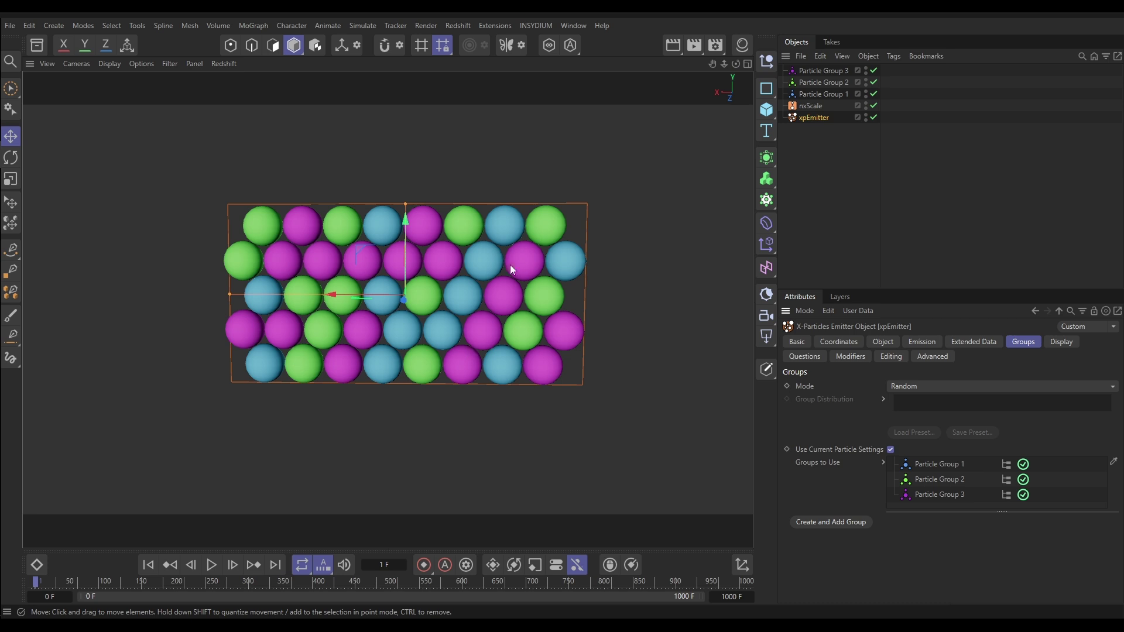
pyautogui.click(484, 173)
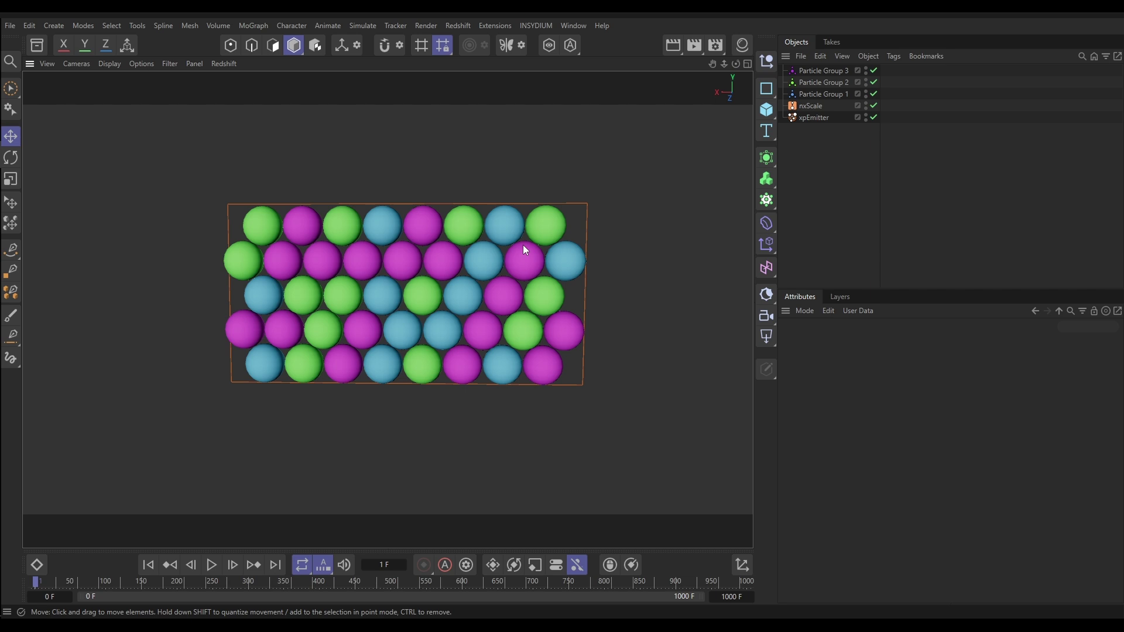
# Add an Age layer to the mapping of the nxScale modifier
pyautogui.click(813, 105)
pyautogui.click(880, 343)
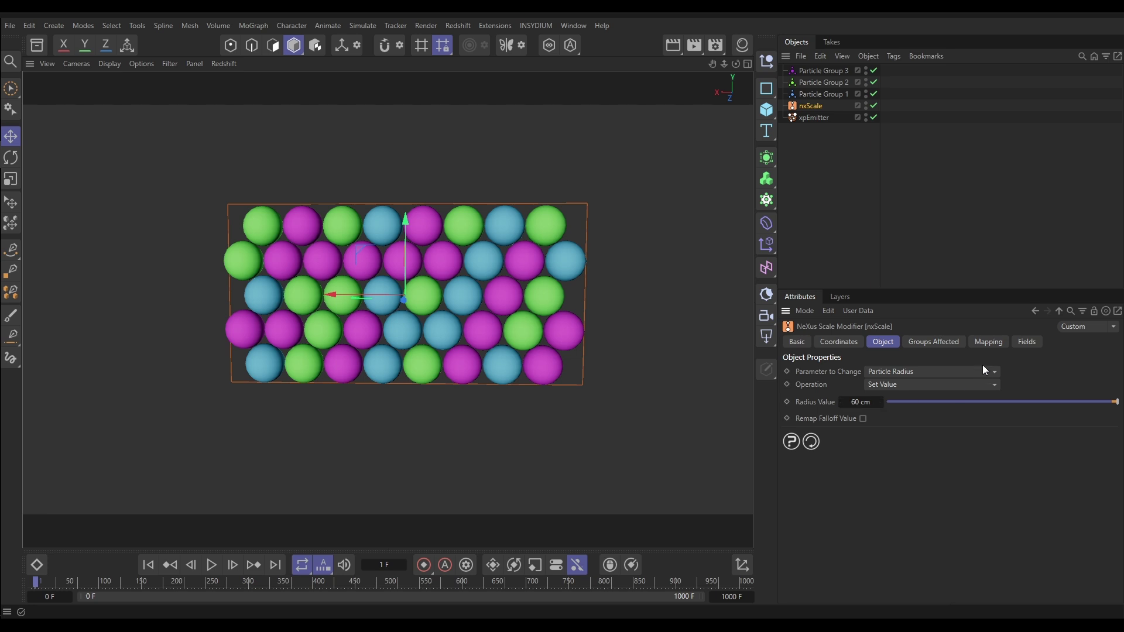
pyautogui.click(985, 342)
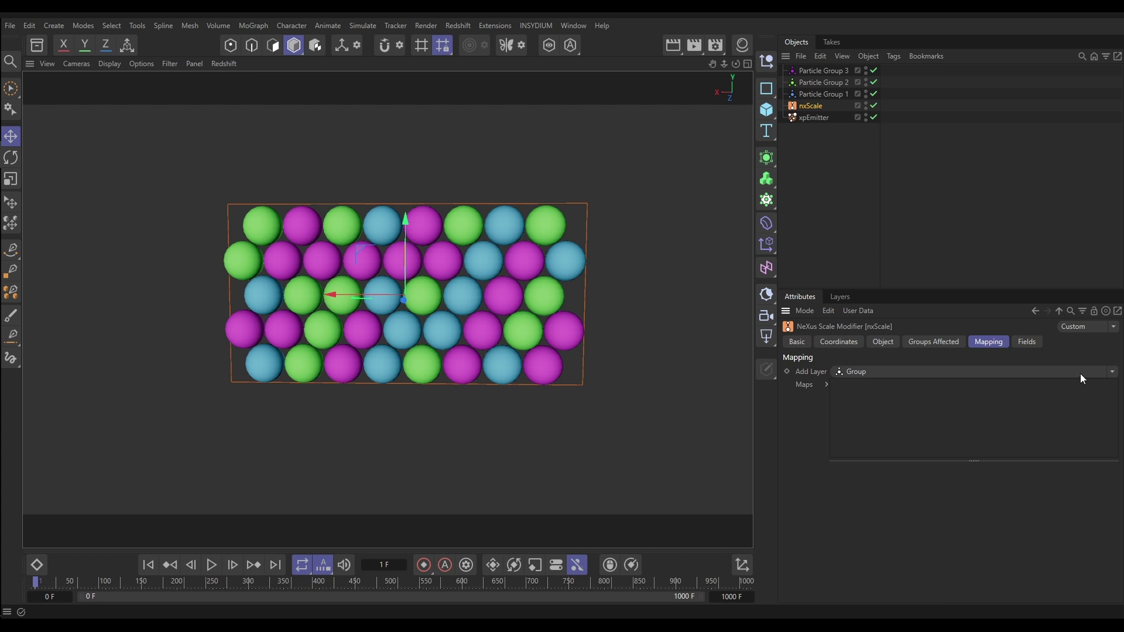
pyautogui.click(1110, 373)
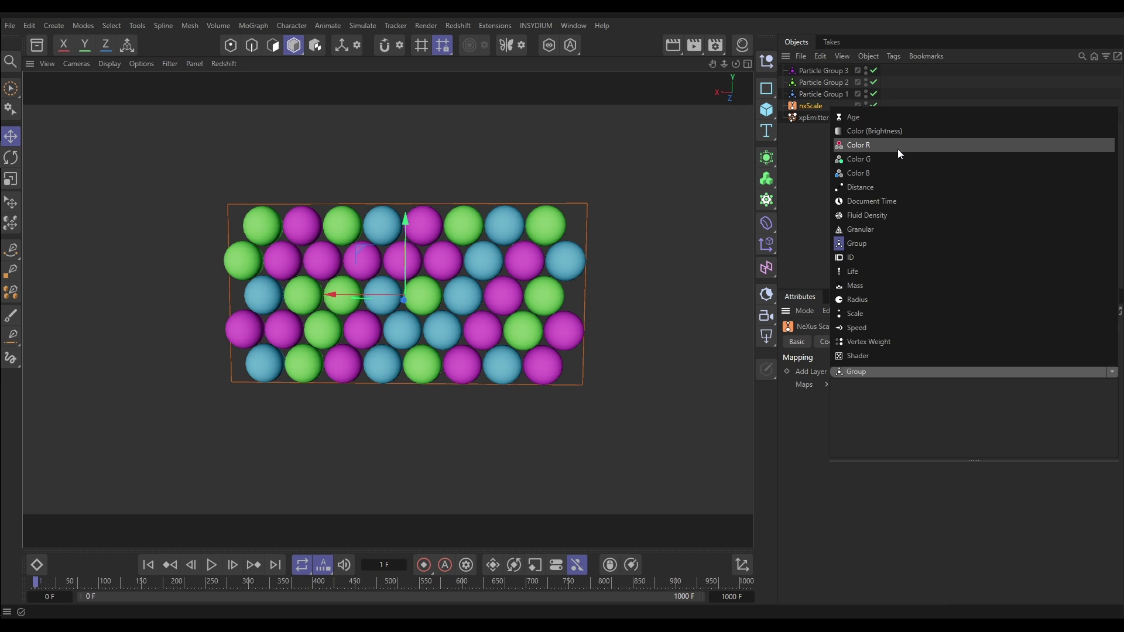
pyautogui.click(853, 118)
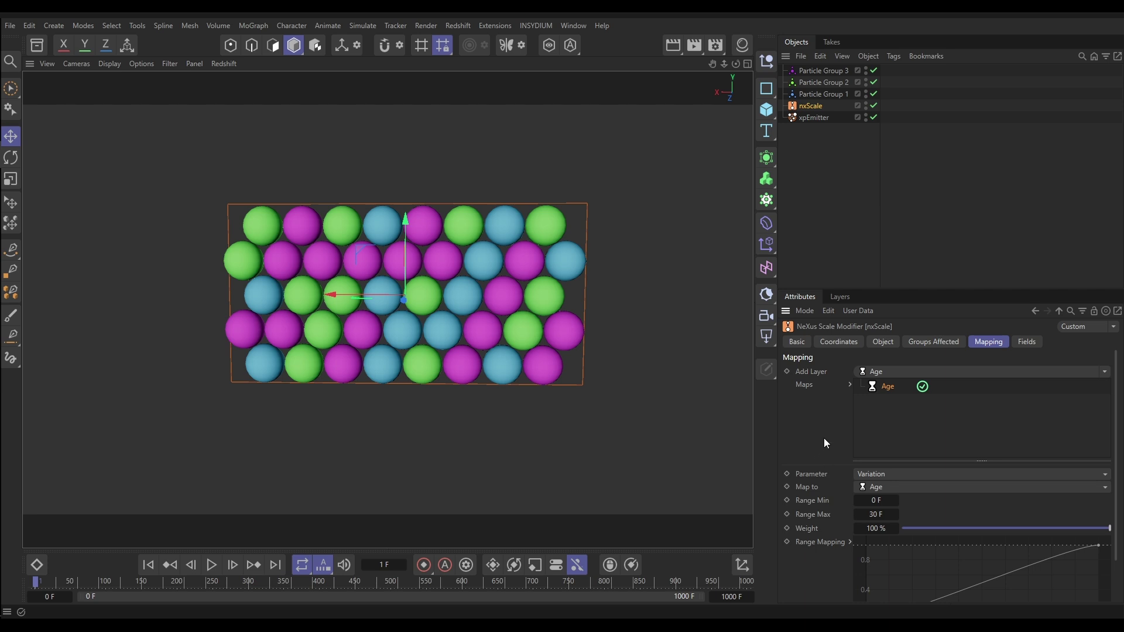
# Set the Age map's parameter to Radius Value and keep it mapped to Age
pyautogui.click(882, 344)
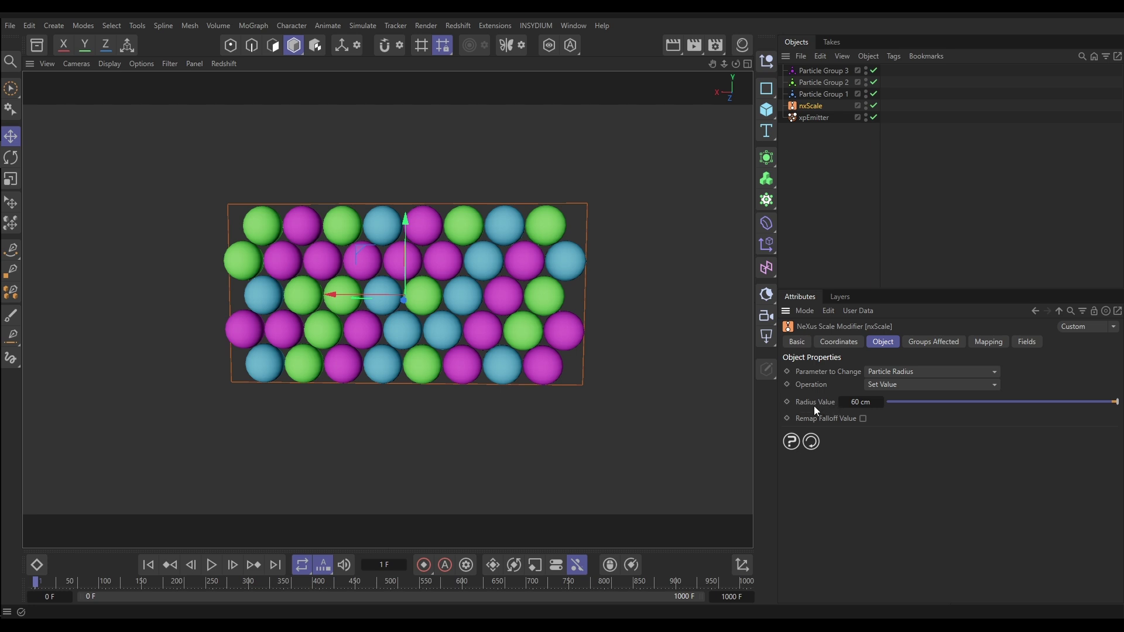
pyautogui.click(988, 345)
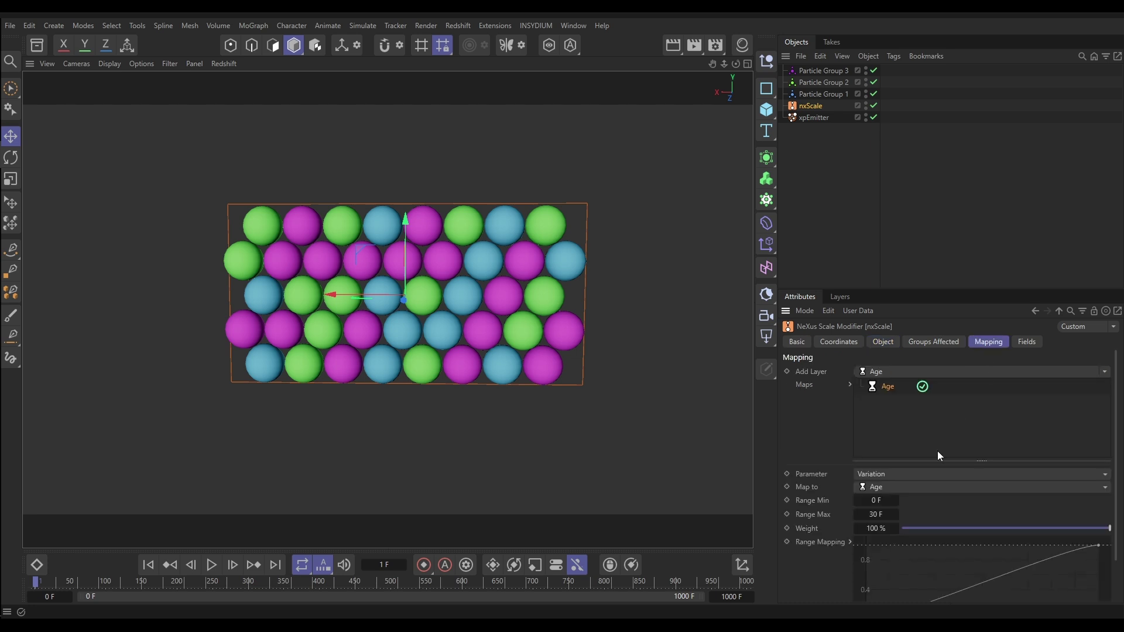
pyautogui.click(869, 476)
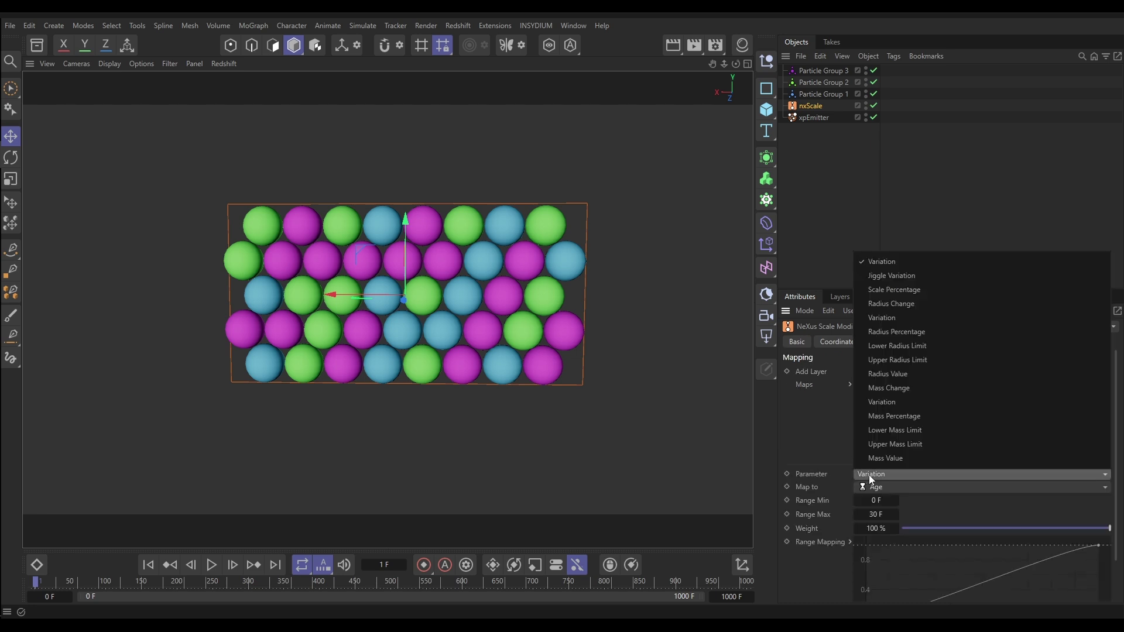
pyautogui.click(899, 375)
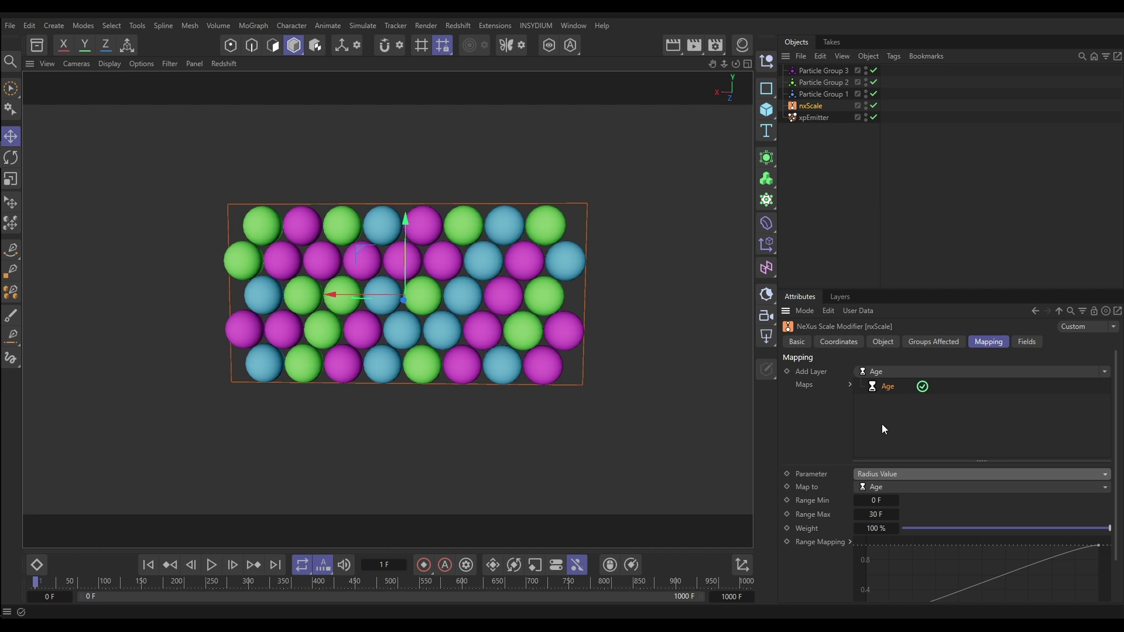
pyautogui.click(908, 488)
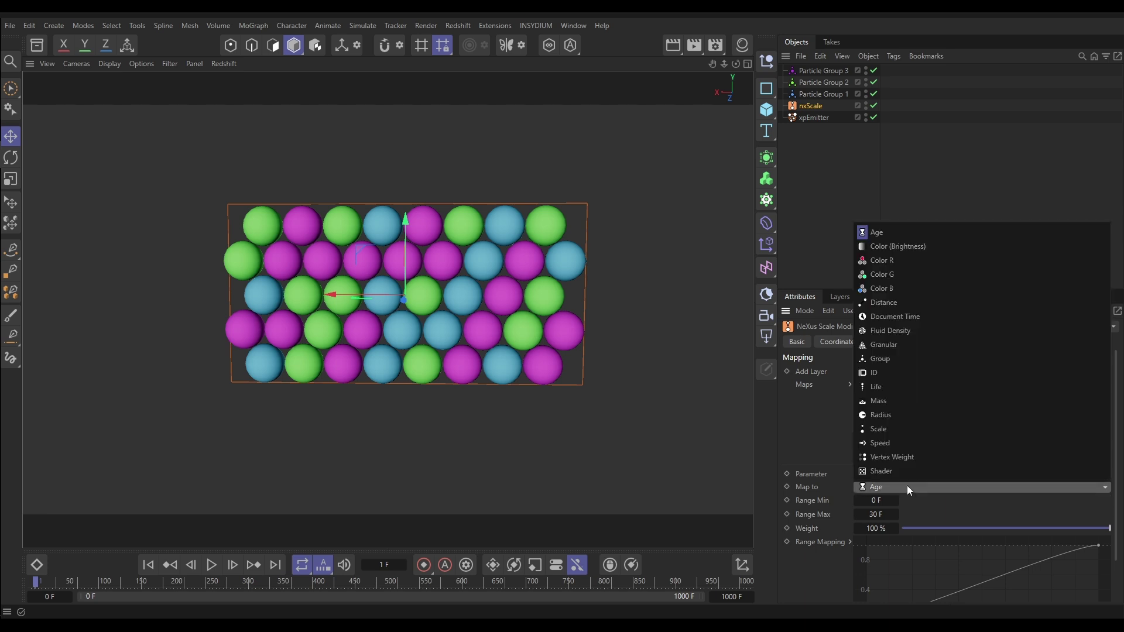
pyautogui.click(879, 232)
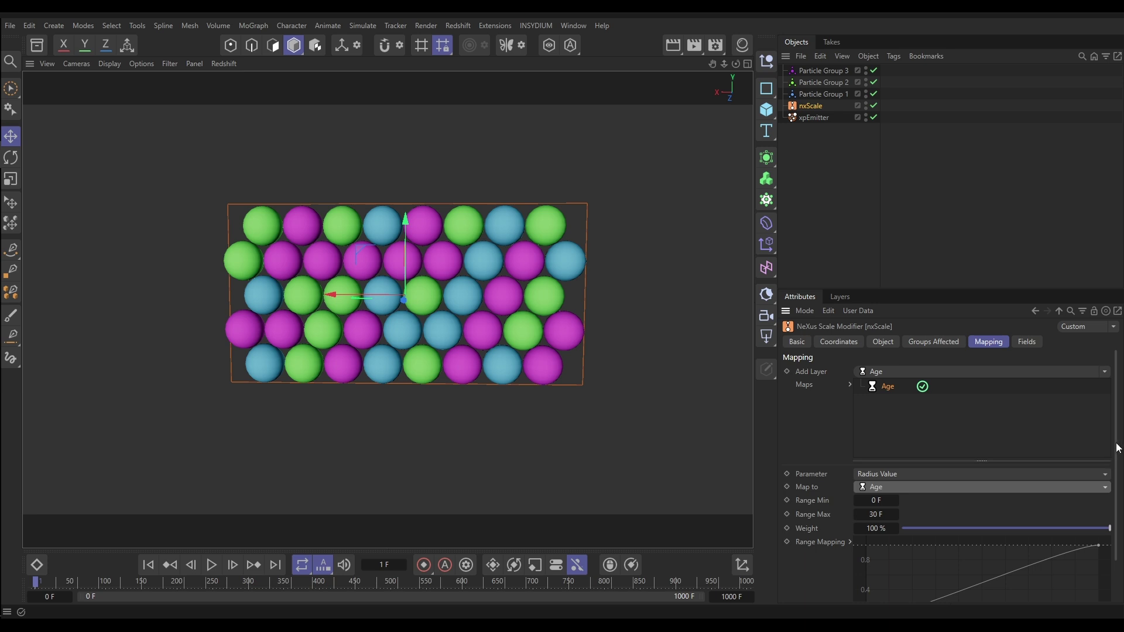
# Lower the end point of the range mapping curve to 0 and return it to 1, keeping the start point at 0
pyautogui.moveTo(1118, 449); pyautogui.dragTo(1120, 492)
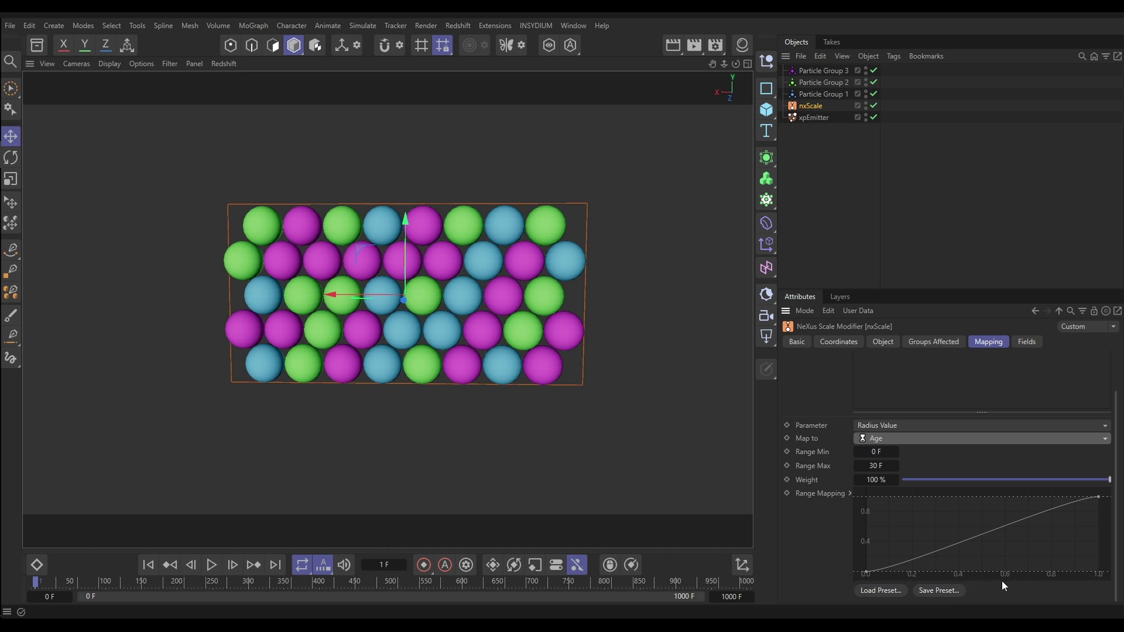
pyautogui.click(866, 573)
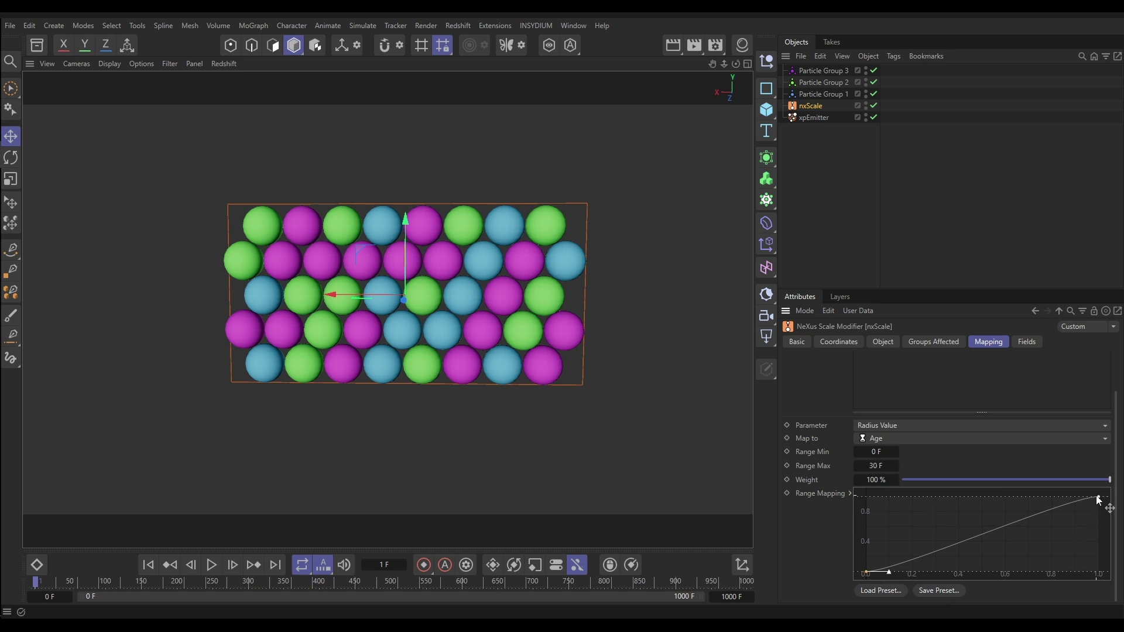
pyautogui.moveTo(1099, 499); pyautogui.dragTo(1116, 581)
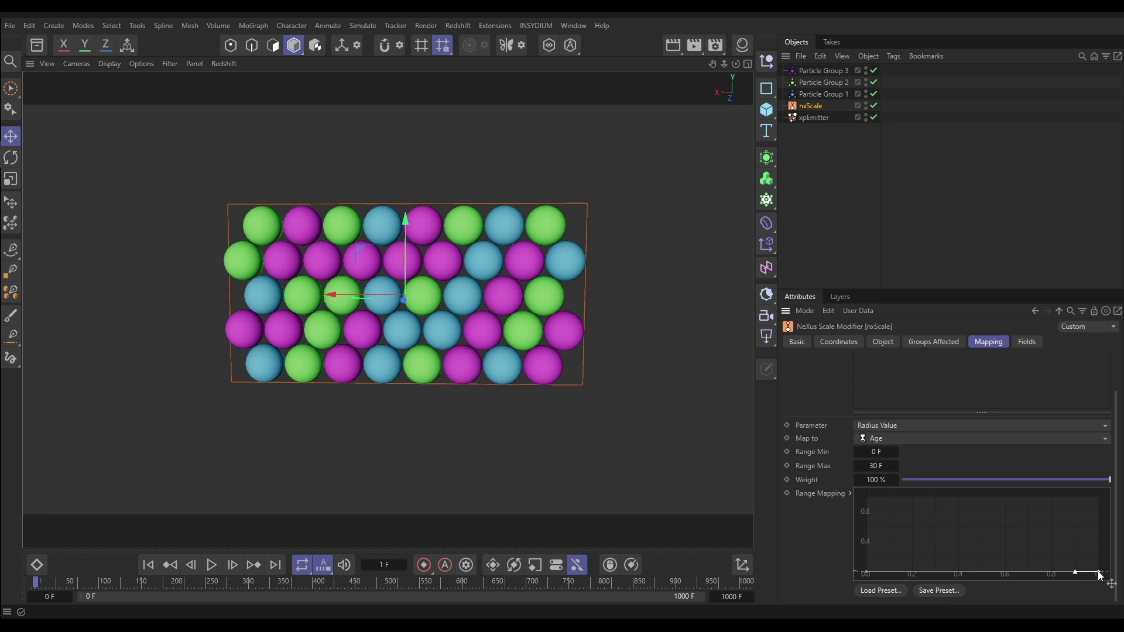
pyautogui.moveTo(1099, 574); pyautogui.dragTo(1085, 502)
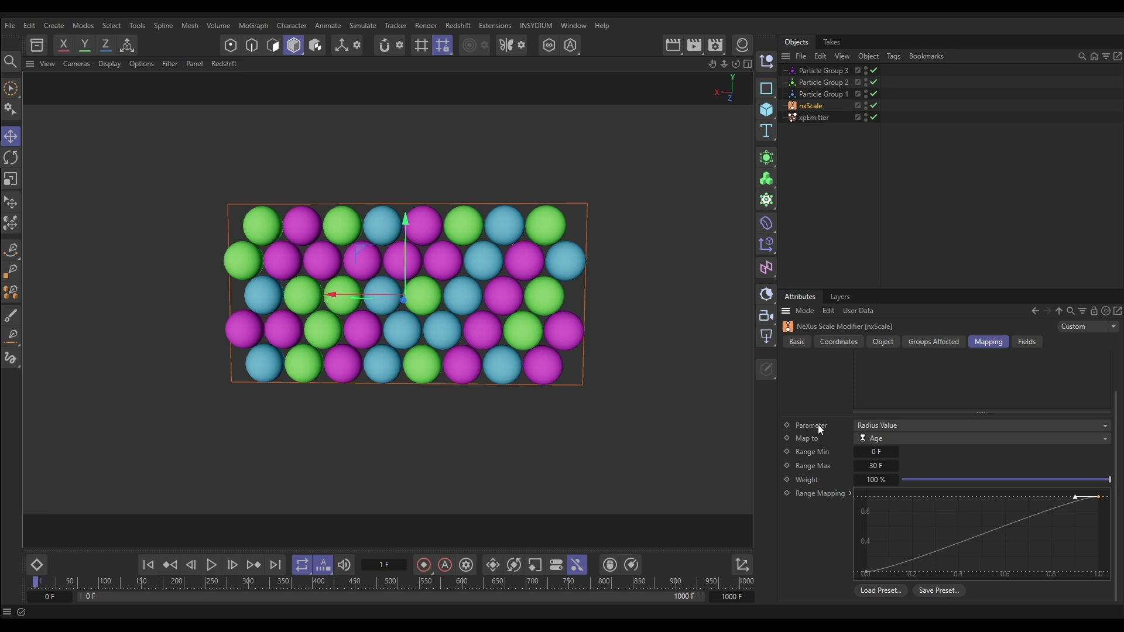
pyautogui.moveTo(866, 571); pyautogui.dragTo(839, 577)
# Check the nxScale modifier's Radius Value and compare it with the end points of the range mapping curve
pyautogui.click(883, 342)
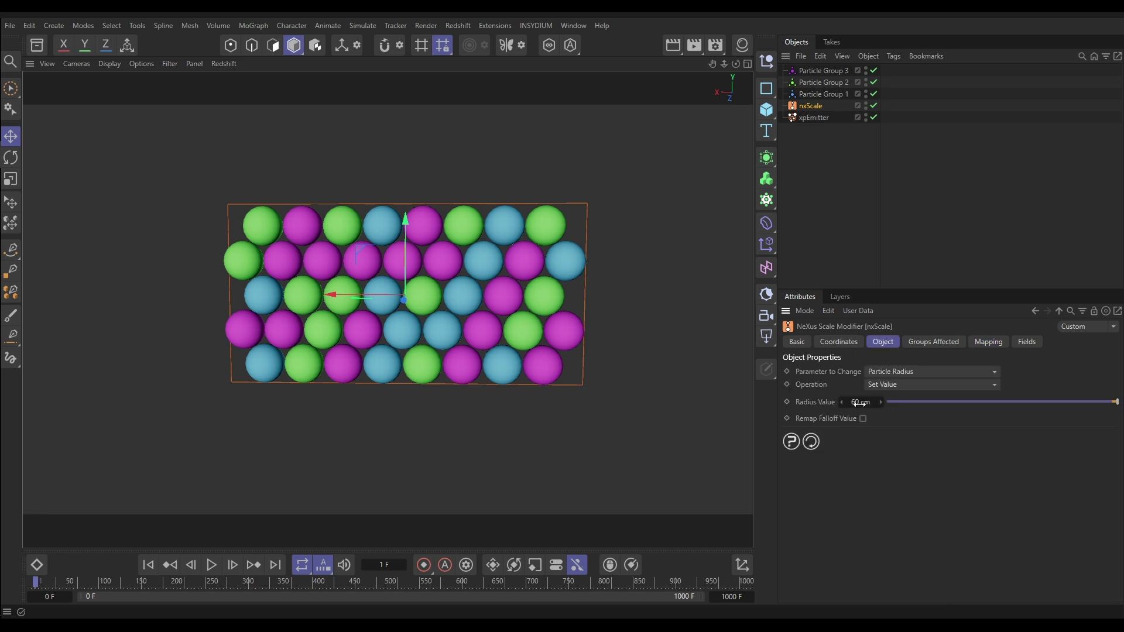
pyautogui.click(987, 343)
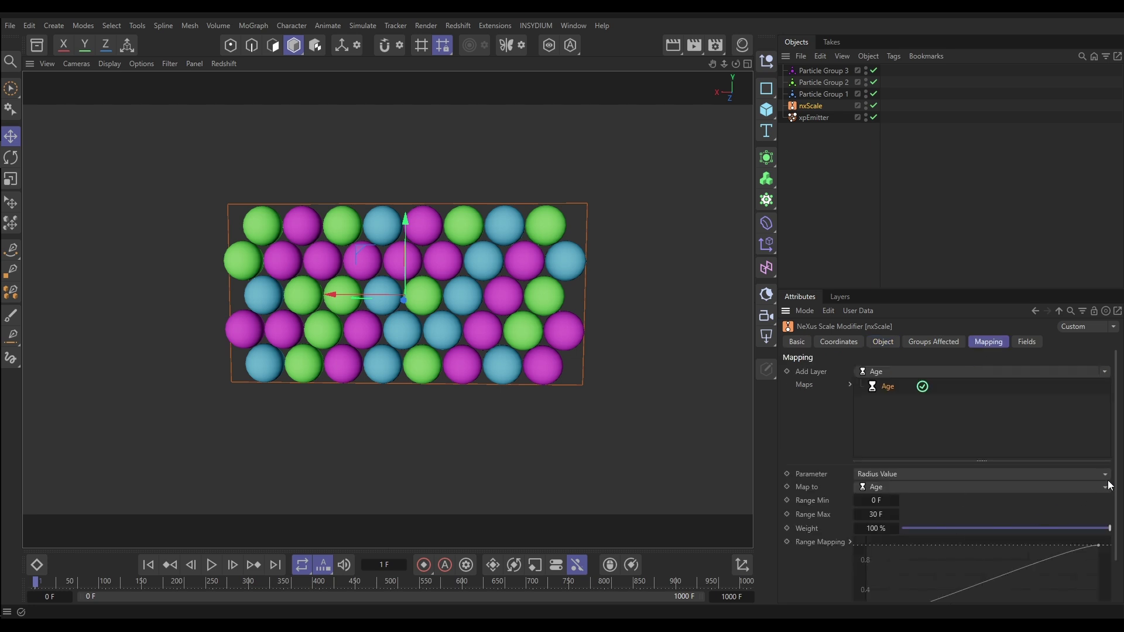
pyautogui.scroll(-2, 1111, 492)
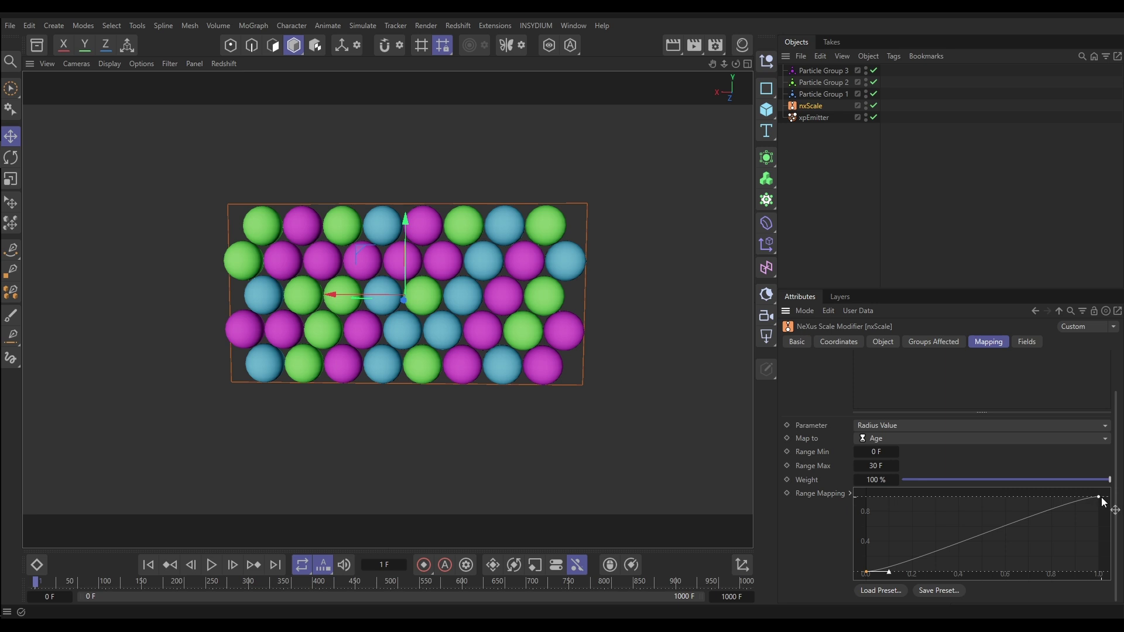
pyautogui.moveTo(1099, 497)
pyautogui.mouseDown()
pyautogui.moveTo(1101, 509)
pyautogui.moveTo(1102, 497)
pyautogui.mouseUp()
# Play the age-mapped particle scaling from the first frame and stop playback
pyautogui.click(149, 565)
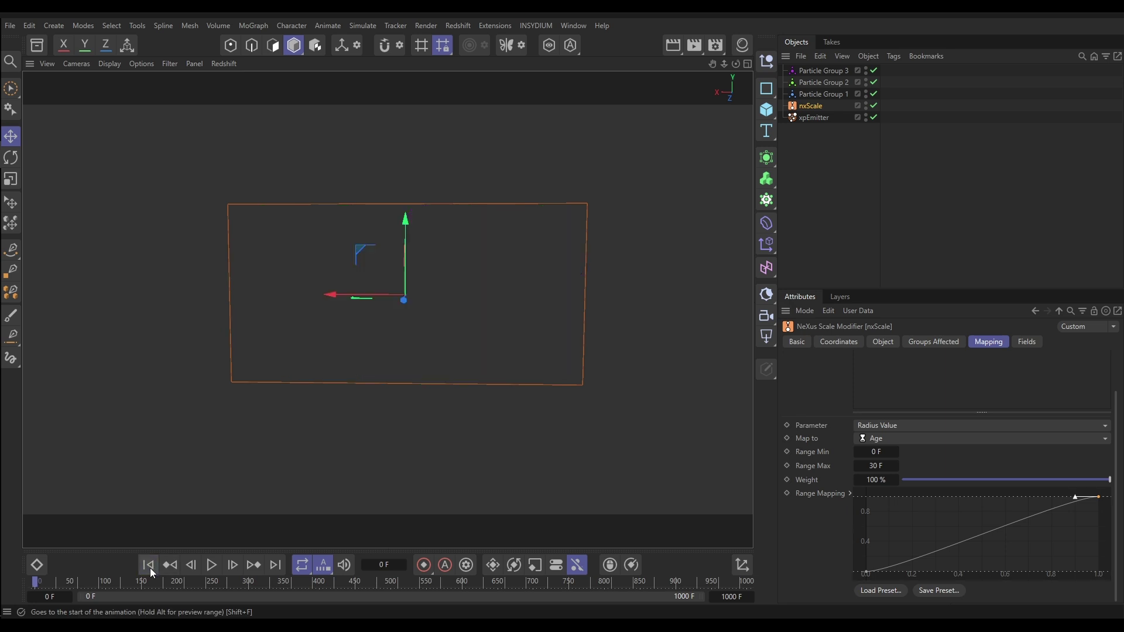
pyautogui.click(211, 569)
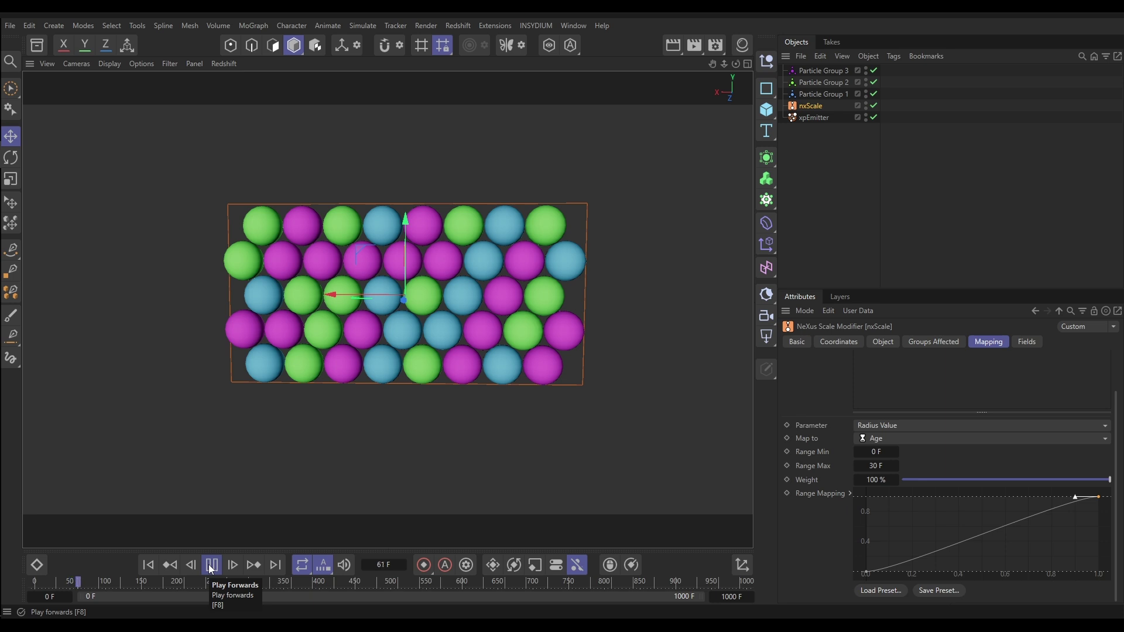
pyautogui.click(210, 566)
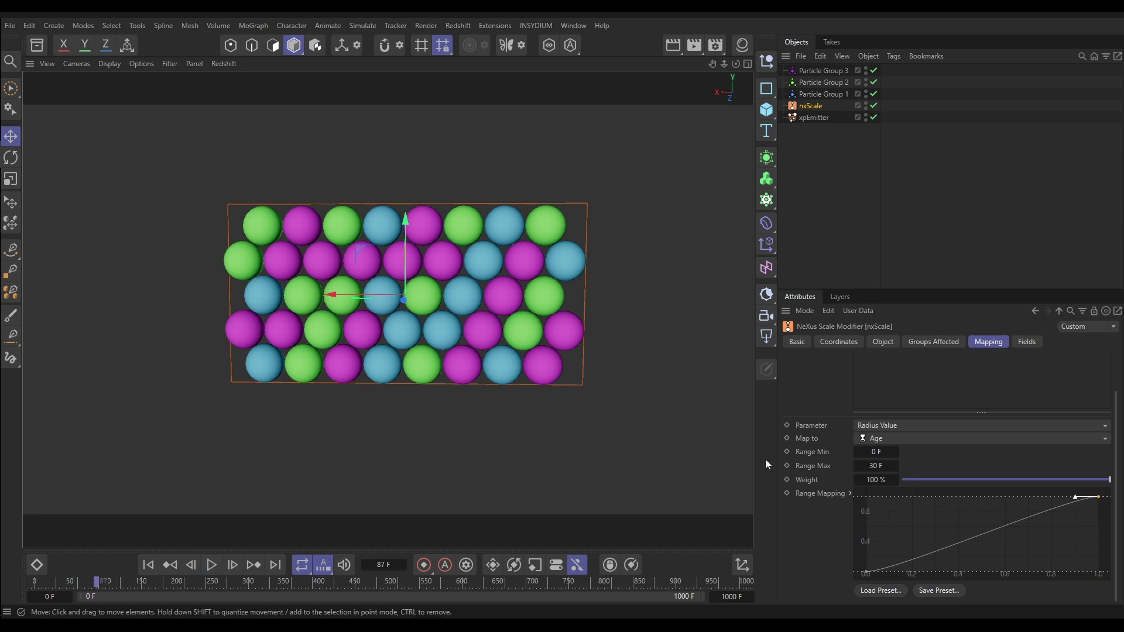
# Set the Age map's Range Max to 100 F and replay the animation from the first frame
pyautogui.doubleClick(876, 466)
pyautogui.write('100')
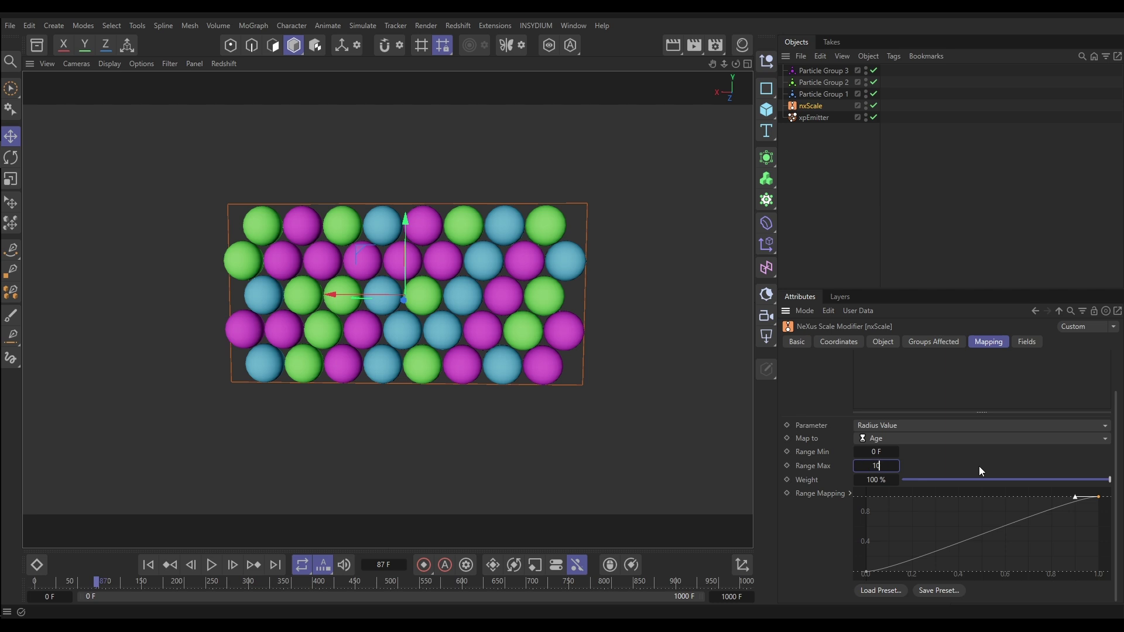
pyautogui.press('Return')
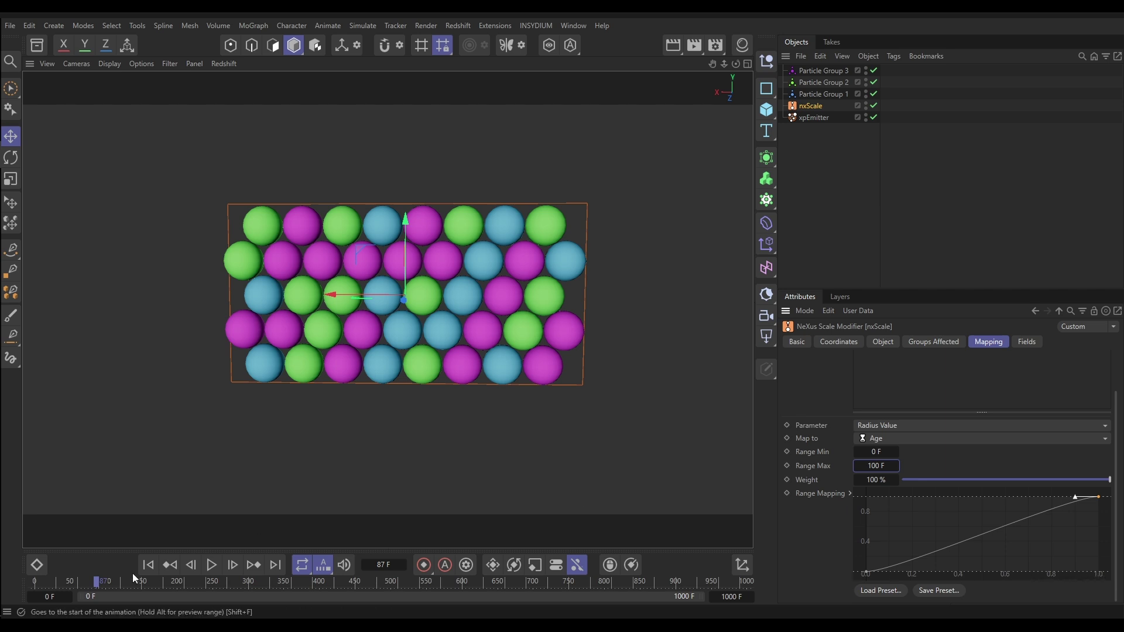
pyautogui.click(149, 565)
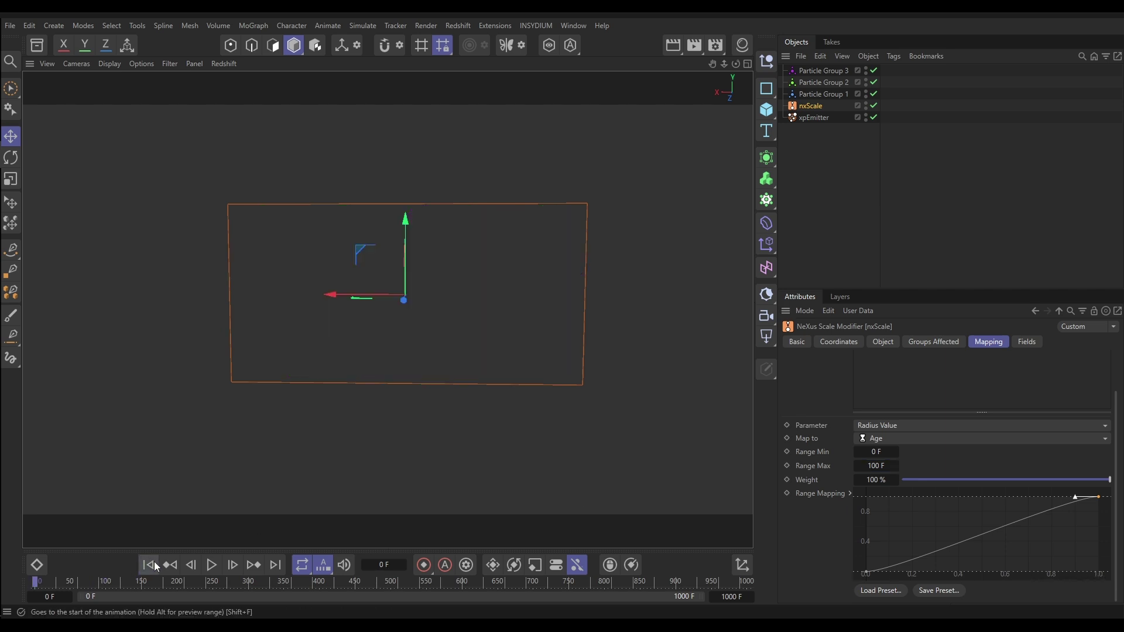
pyautogui.click(211, 566)
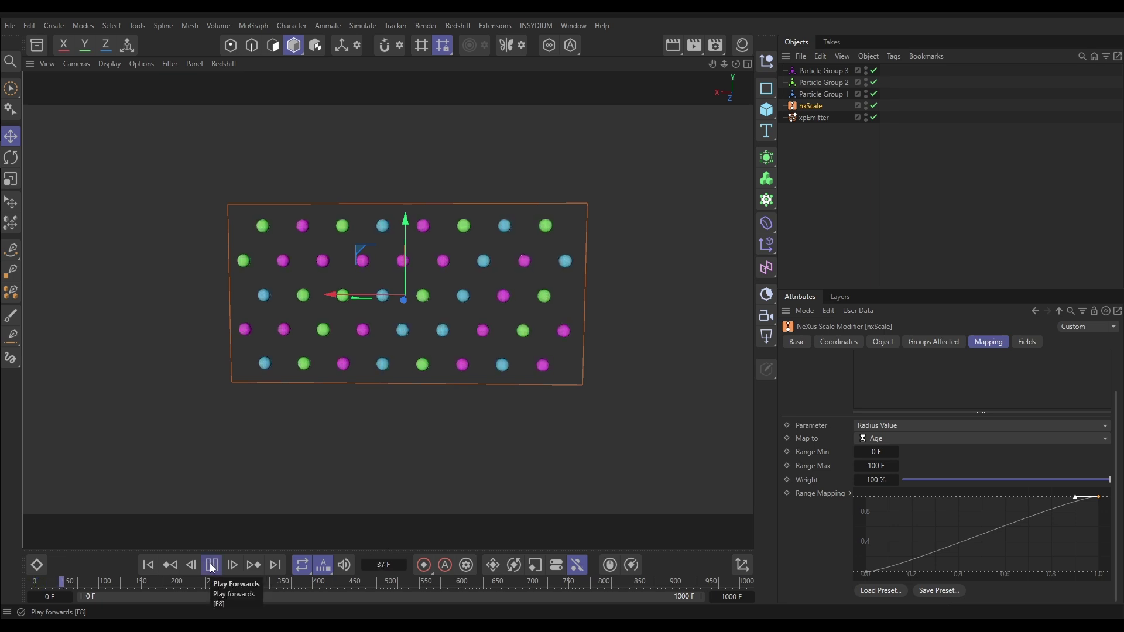
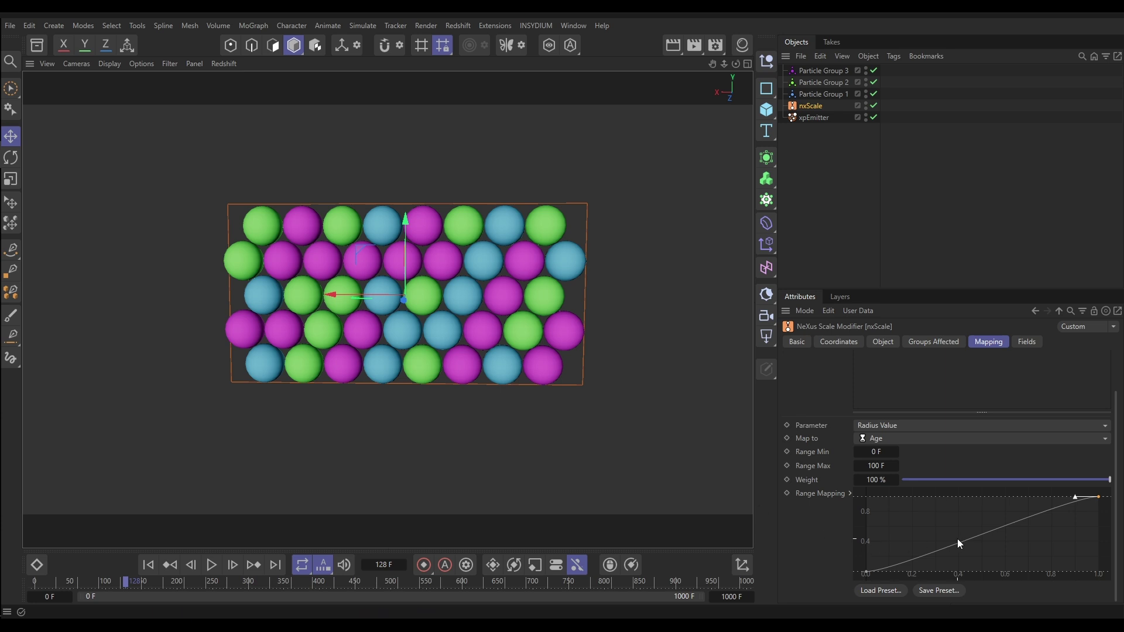
# Apply the Linear spline preset to the Age map's range mapping curve and add a point near its middle
pyautogui.rightClick(929, 516)
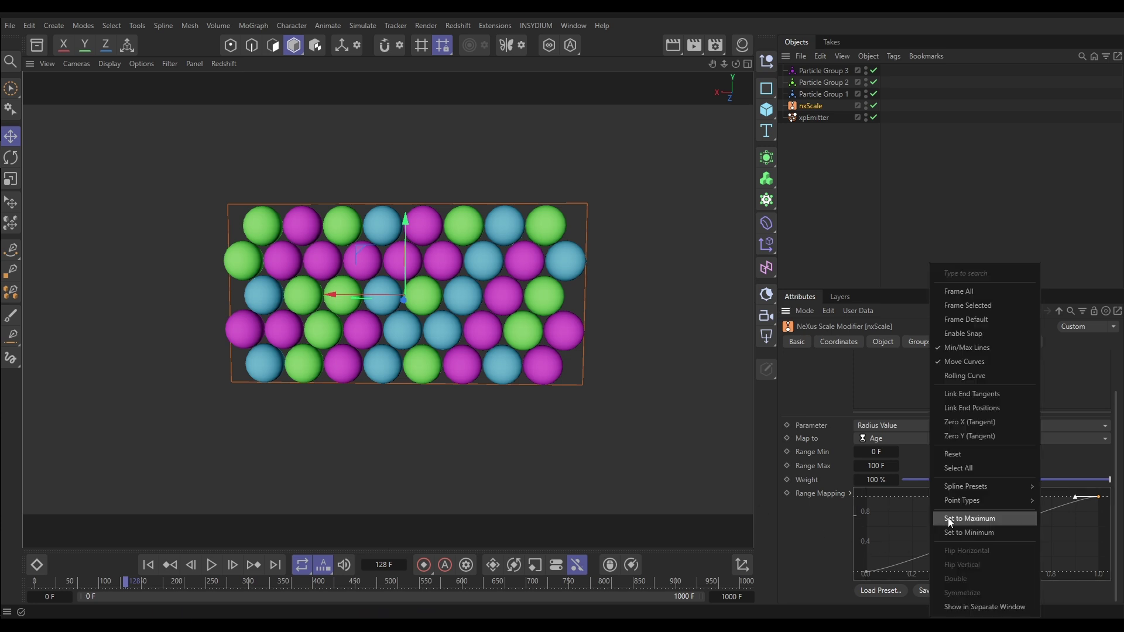
pyautogui.moveTo(985, 496)
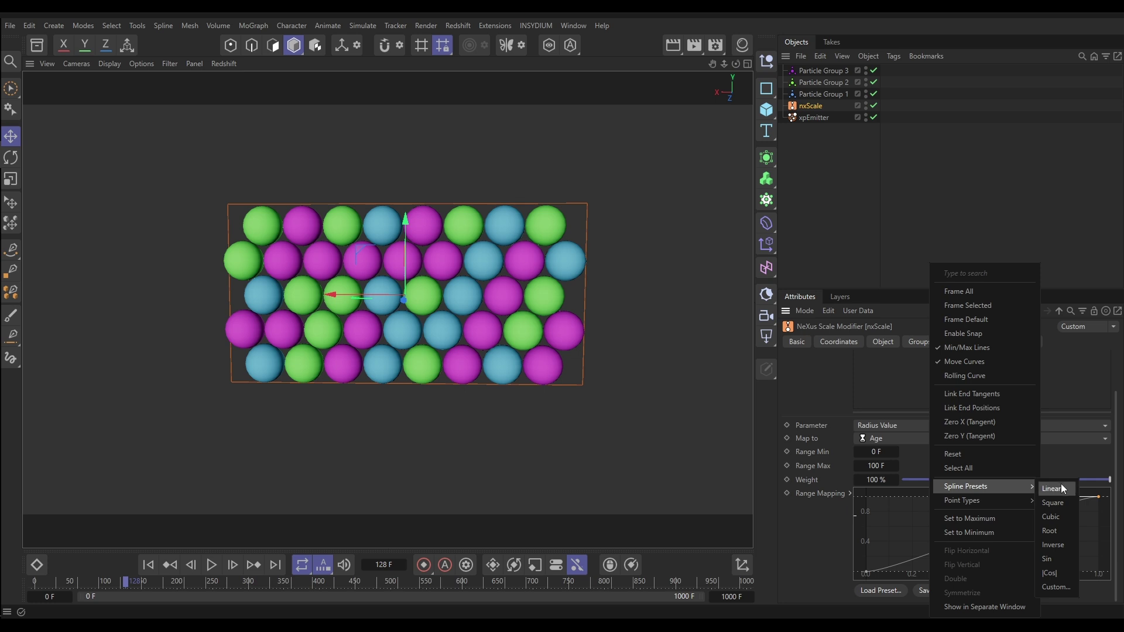
pyautogui.click(1060, 489)
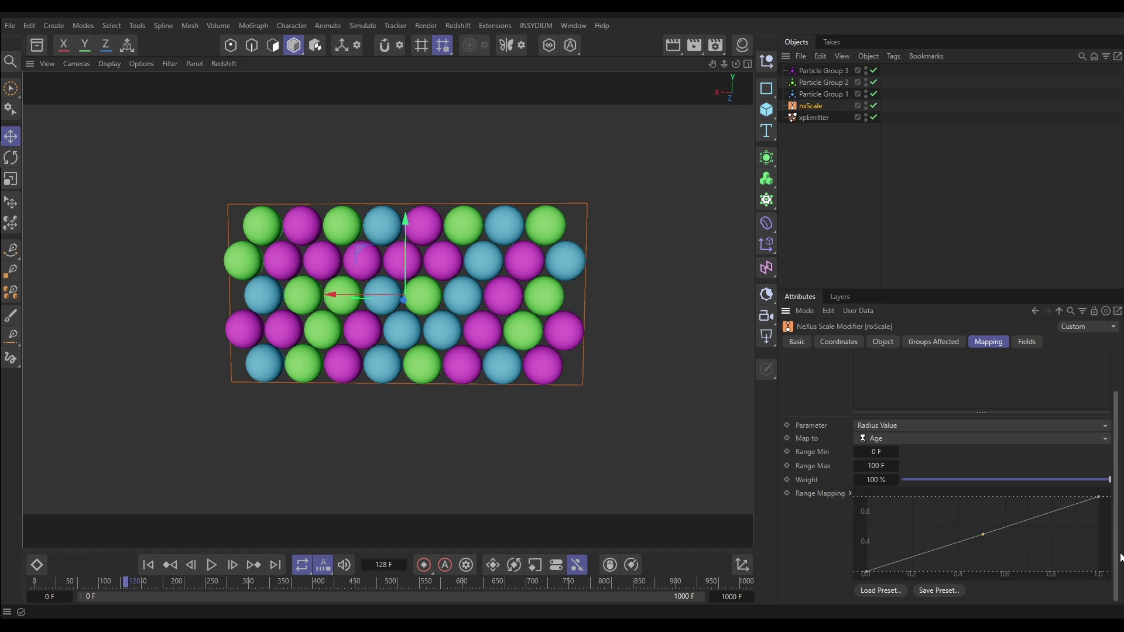
# Expand the range mapping settings and set the curve's middle point to X 0.5 and Y 0.5
pyautogui.click(850, 494)
pyautogui.scroll(-2, 838, 536)
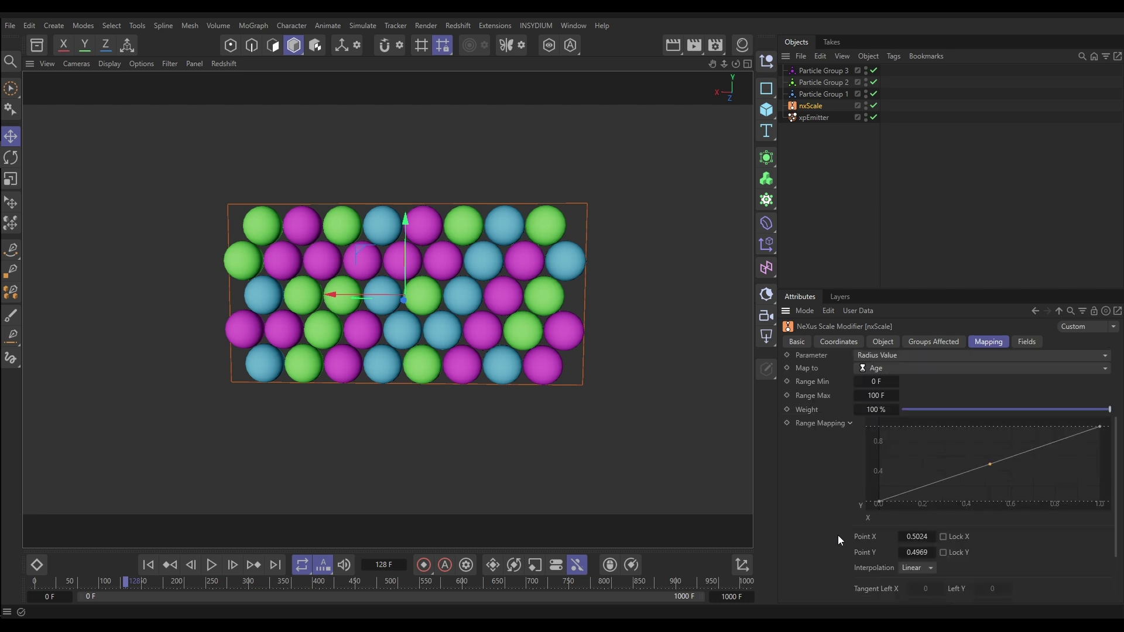
pyautogui.click(917, 539)
pyautogui.write('.5')
pyautogui.press('Return')
pyautogui.click(917, 552)
pyautogui.write('.5')
pyautogui.press('Return')
# Play the linearly mapped particle growth from the first frame and stop playback
pyautogui.click(148, 565)
pyautogui.click(212, 565)
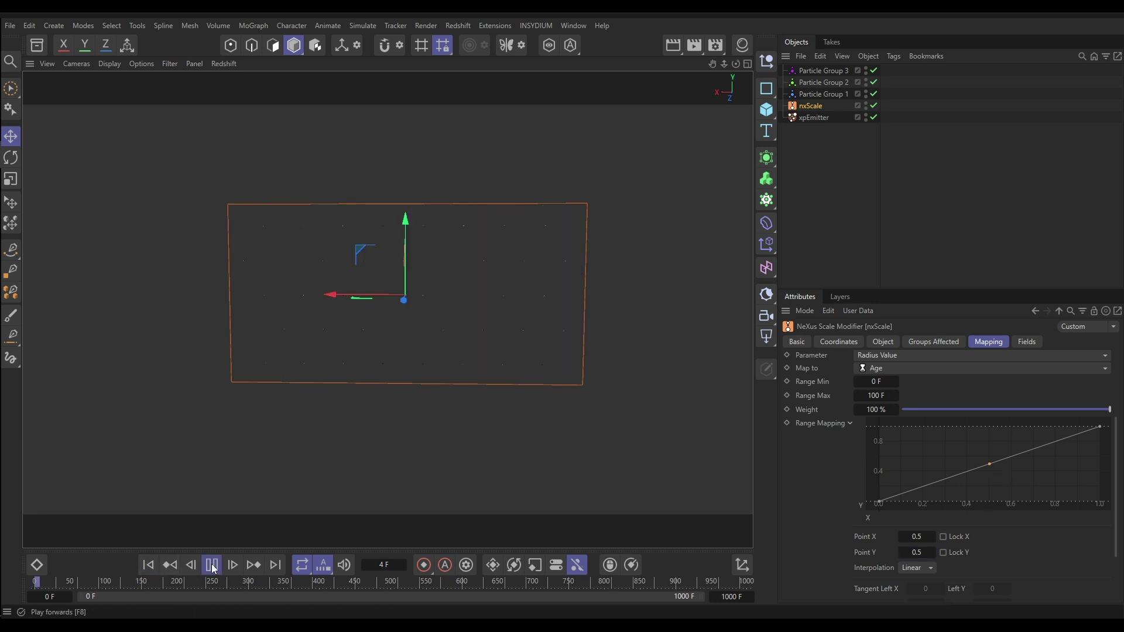
pyautogui.click(211, 565)
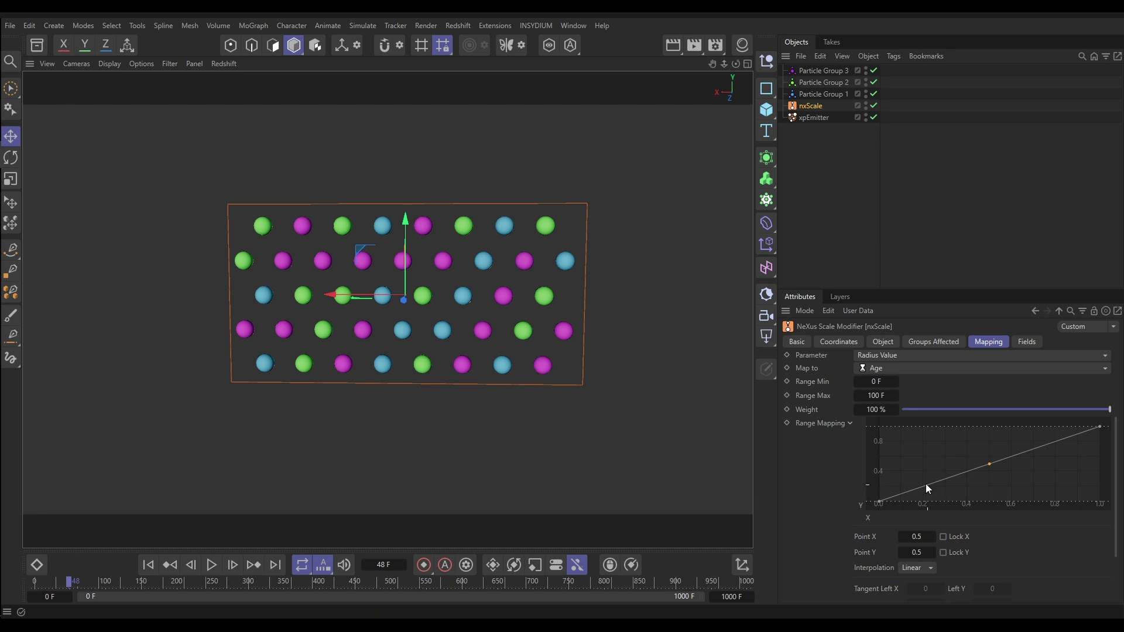
# Apply the Cubic spline preset to the range mapping curve and play the animation from the first frame
pyautogui.rightClick(918, 451)
pyautogui.moveTo(1023, 490)
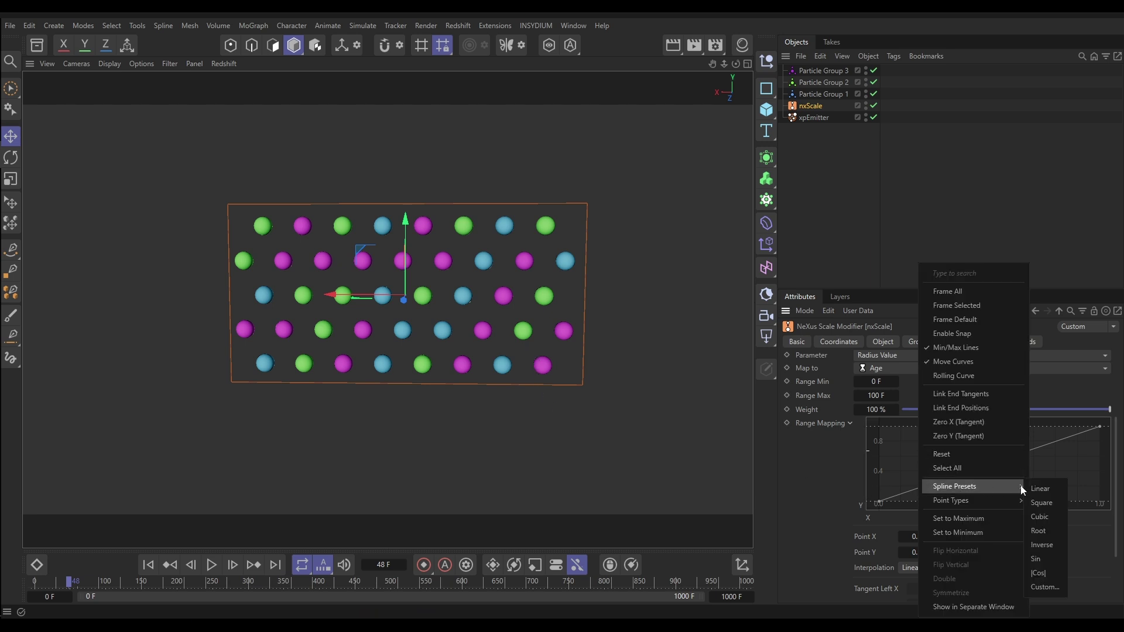
pyautogui.click(1046, 515)
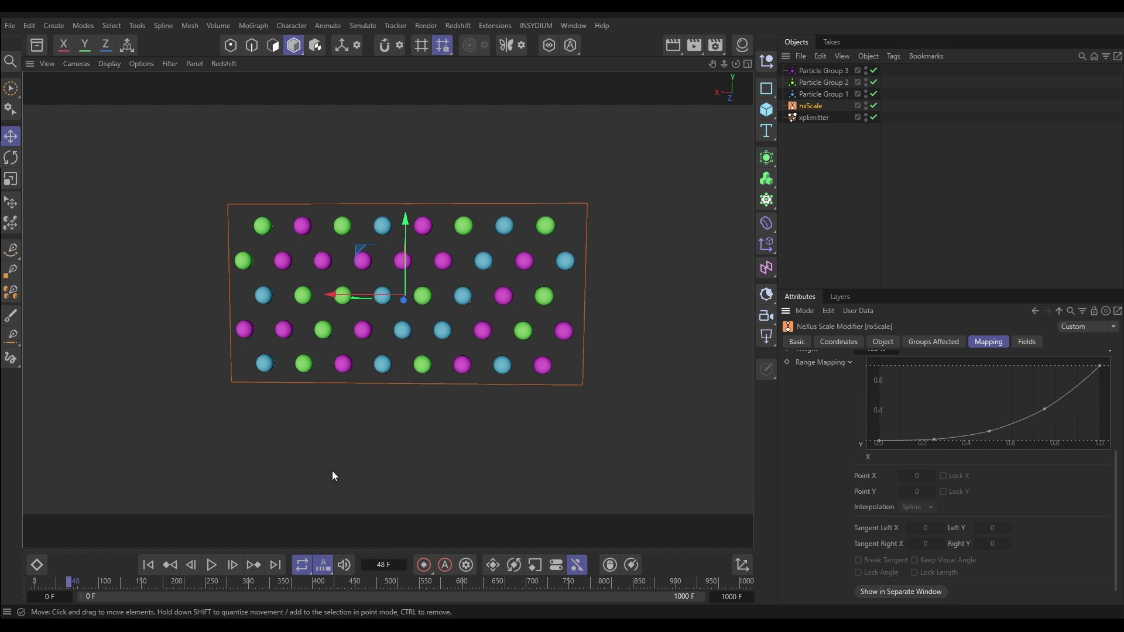
pyautogui.click(148, 565)
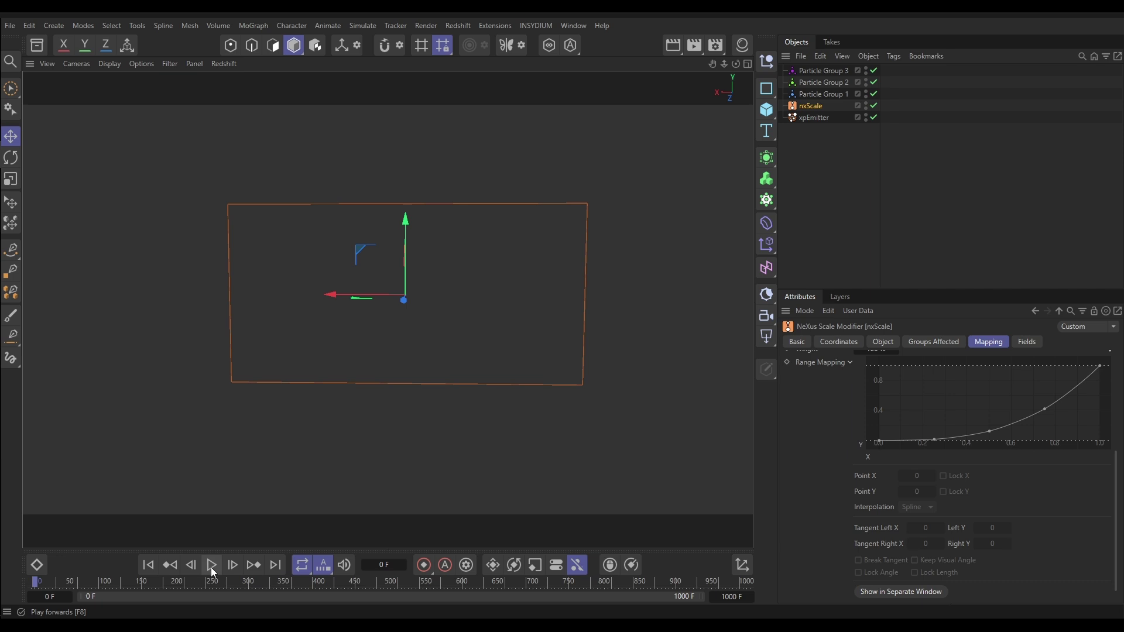
pyautogui.click(212, 565)
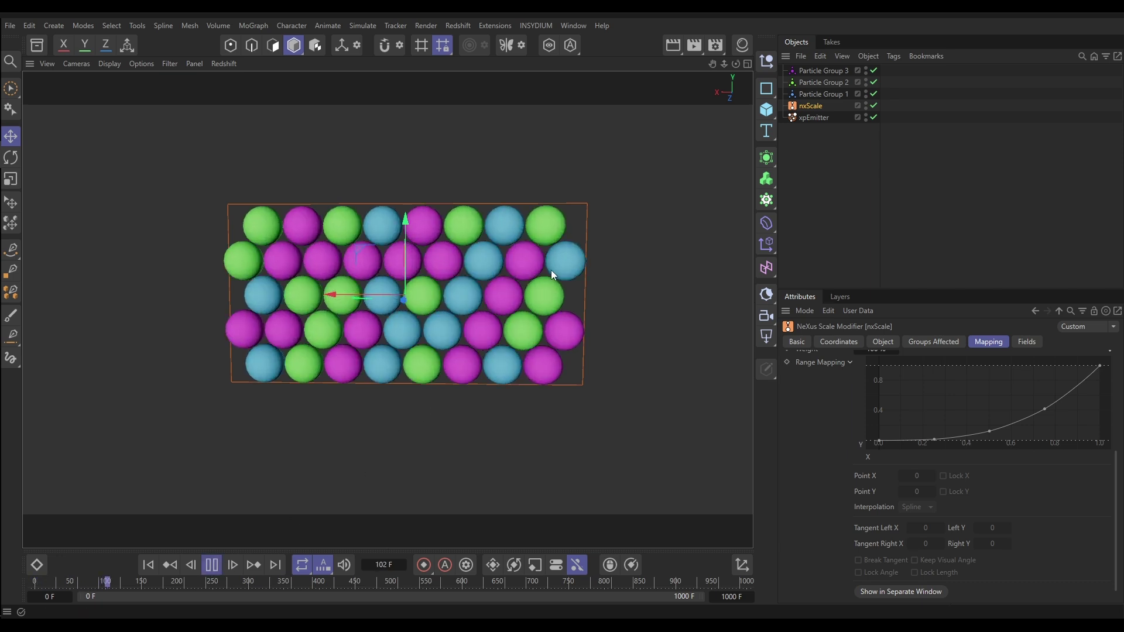
pyautogui.click(233, 566)
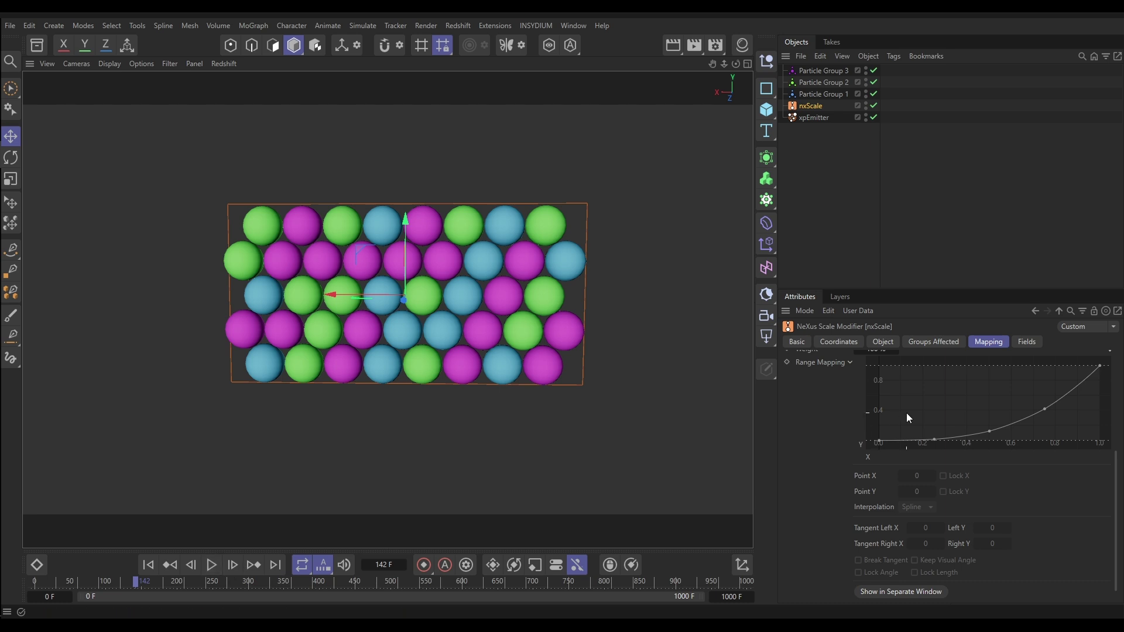
# Apply the Inverse spline preset to the range mapping curve and replay the particle scaling from the first frame
pyautogui.rightClick(916, 396)
pyautogui.moveTo(930, 485)
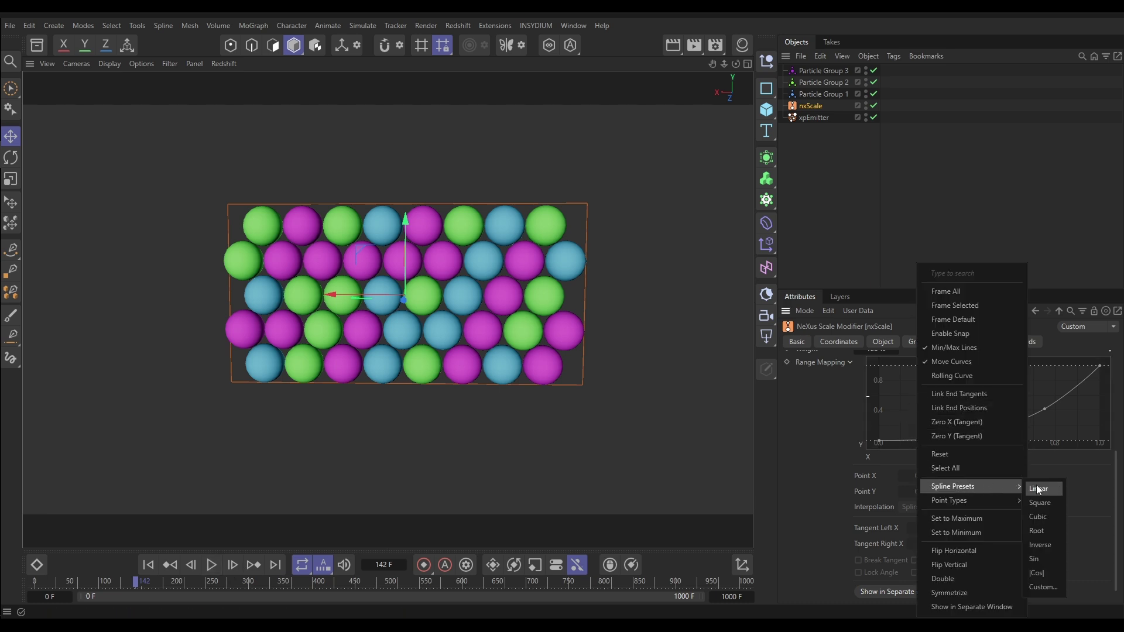
pyautogui.click(1048, 544)
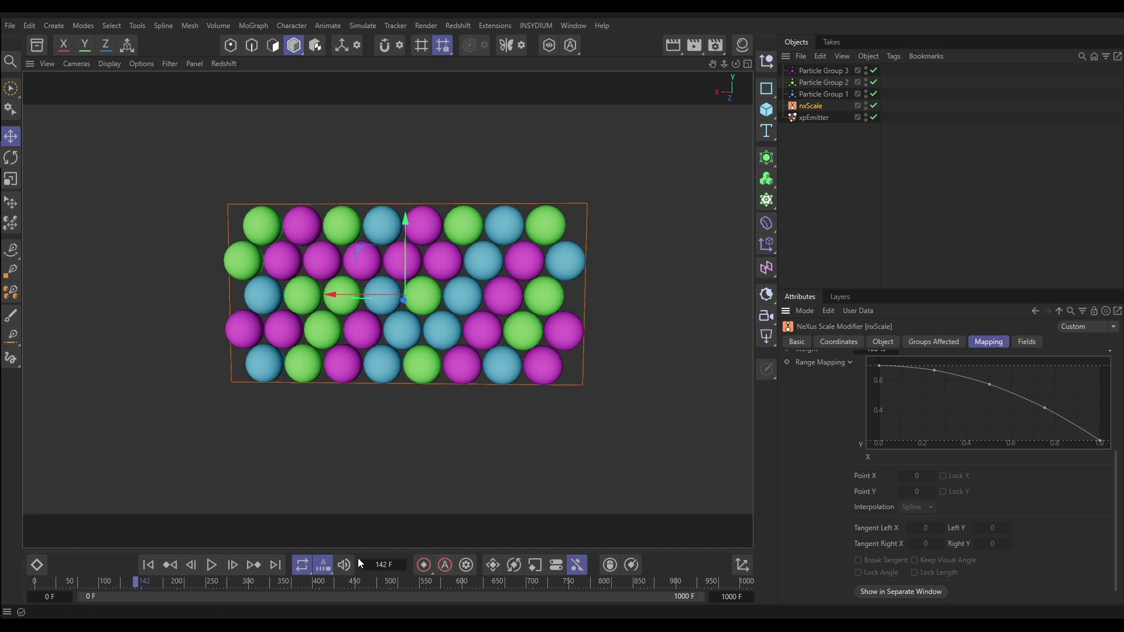
pyautogui.click(153, 571)
pyautogui.click(217, 568)
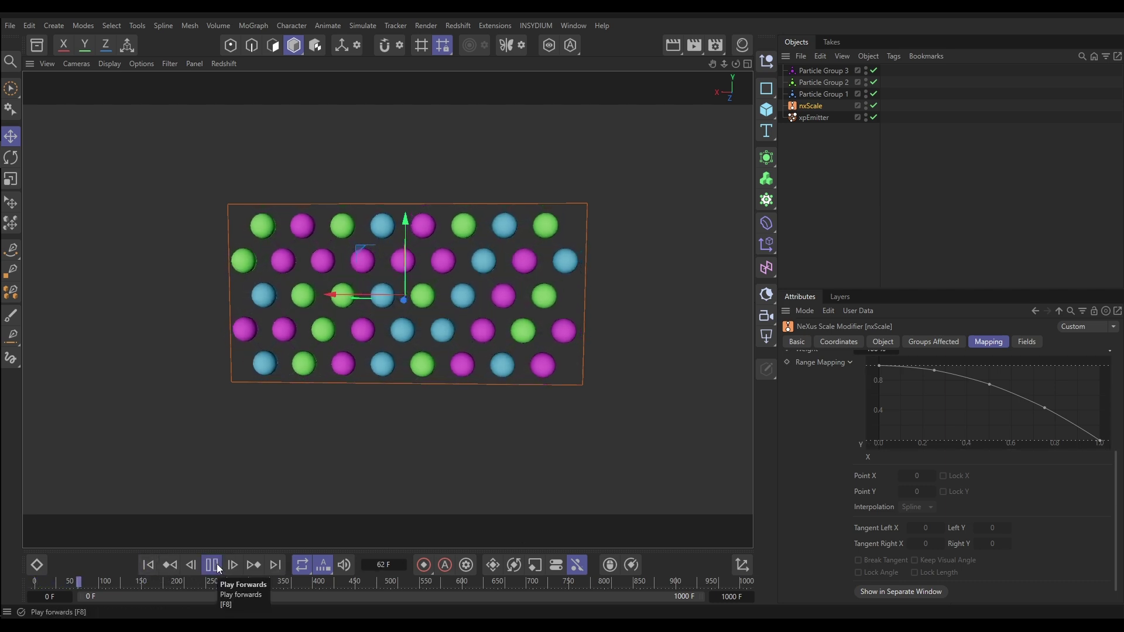
pyautogui.click(214, 566)
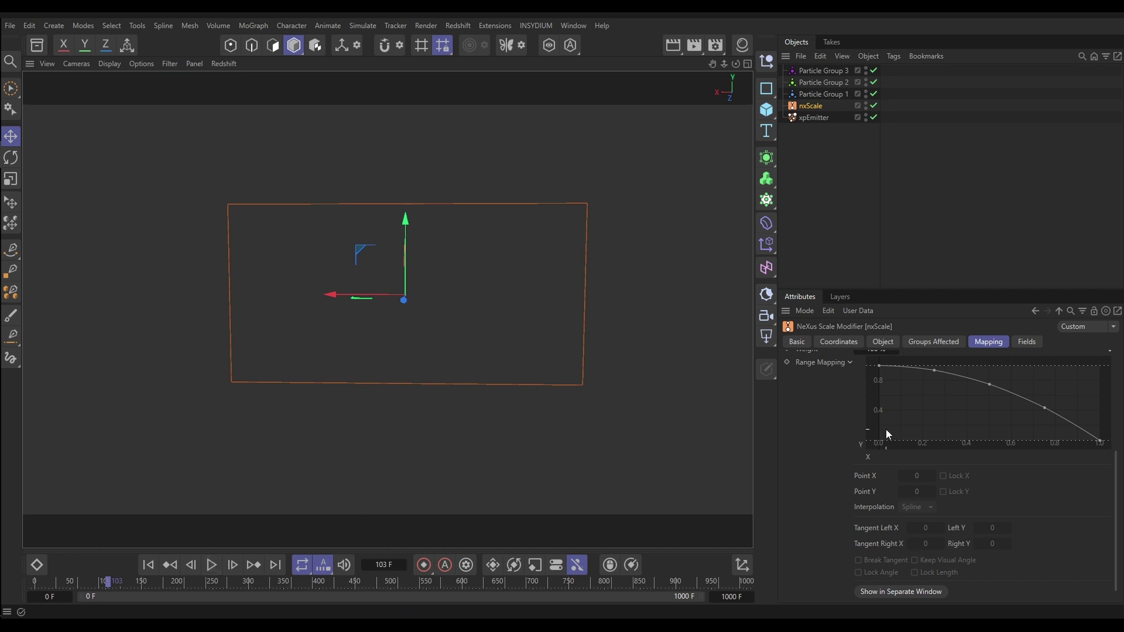
# Return the Age map's range mapping curve to the Linear spline preset
pyautogui.rightClick(924, 421)
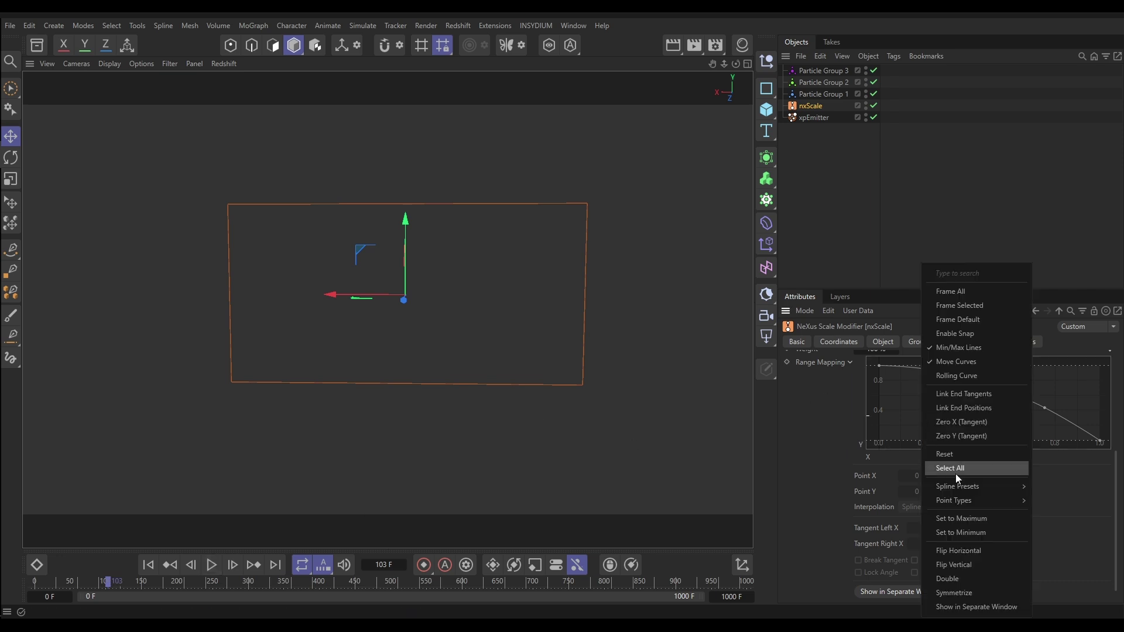
pyautogui.moveTo(995, 487)
pyautogui.click(1060, 491)
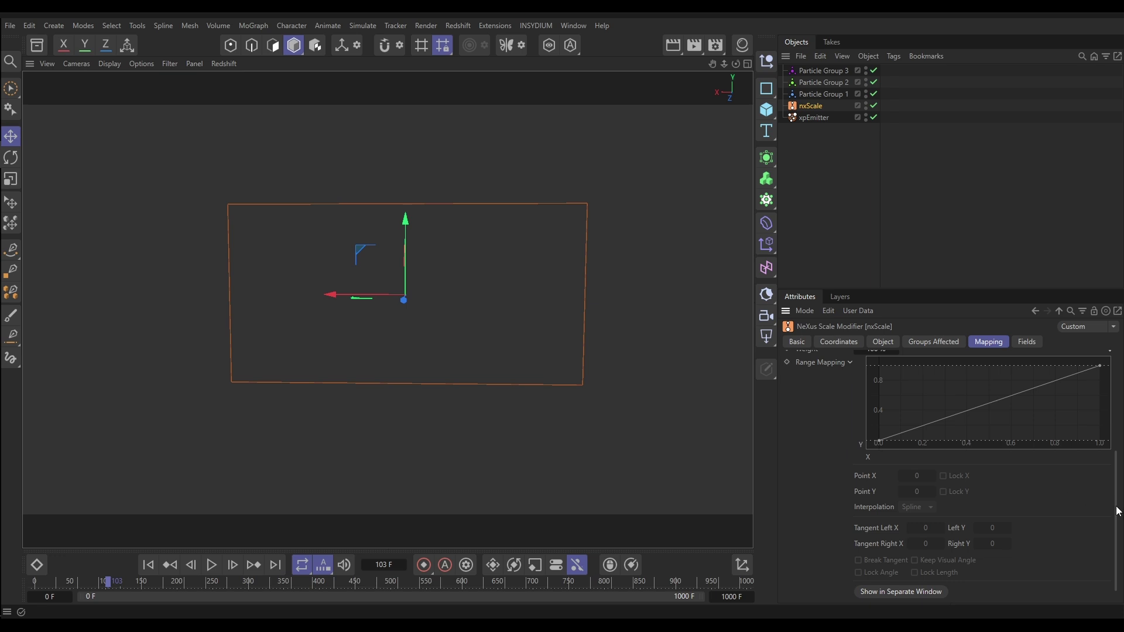
# Delete the Age map from the nxScale modifier's mapping and add a Group map in its place
pyautogui.moveTo(1119, 511); pyautogui.dragTo(1121, 408)
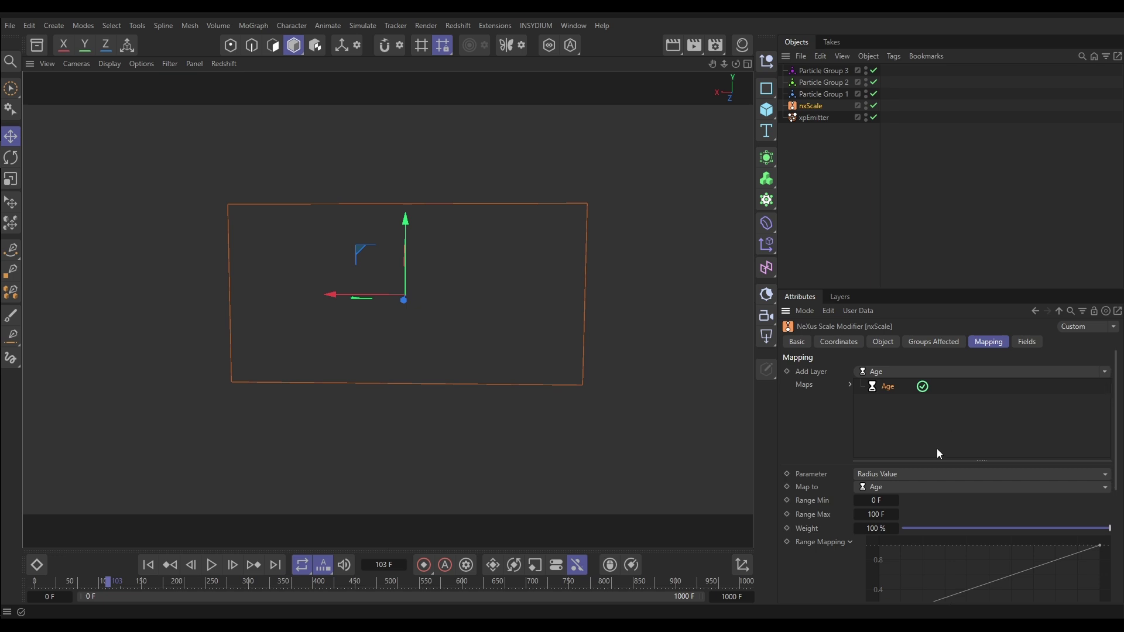
pyautogui.press('Delete')
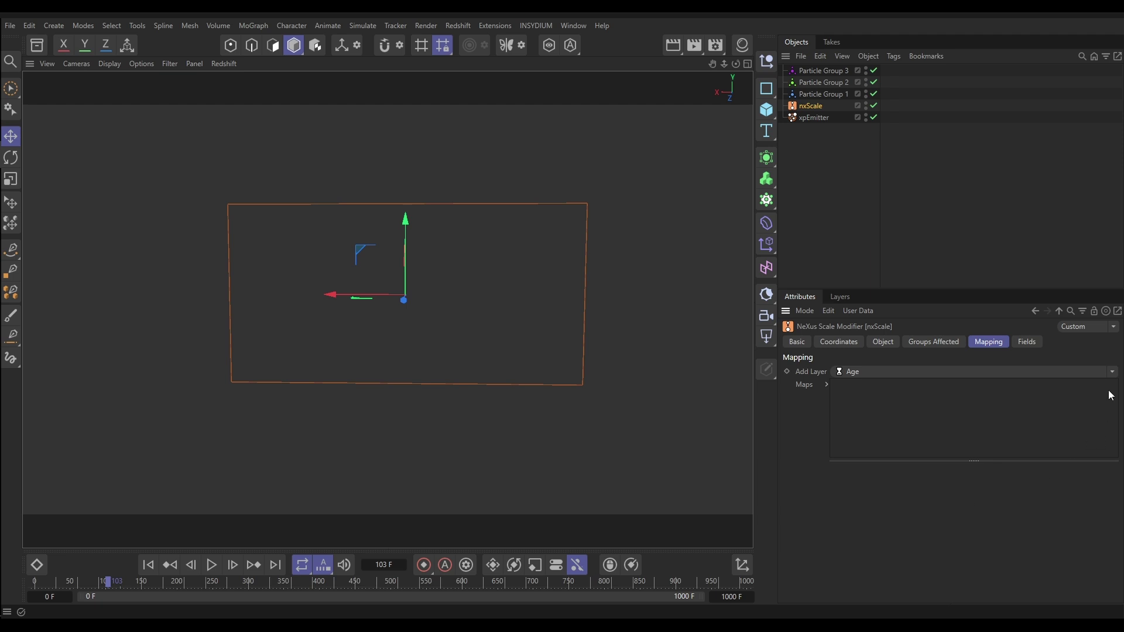
pyautogui.click(1113, 372)
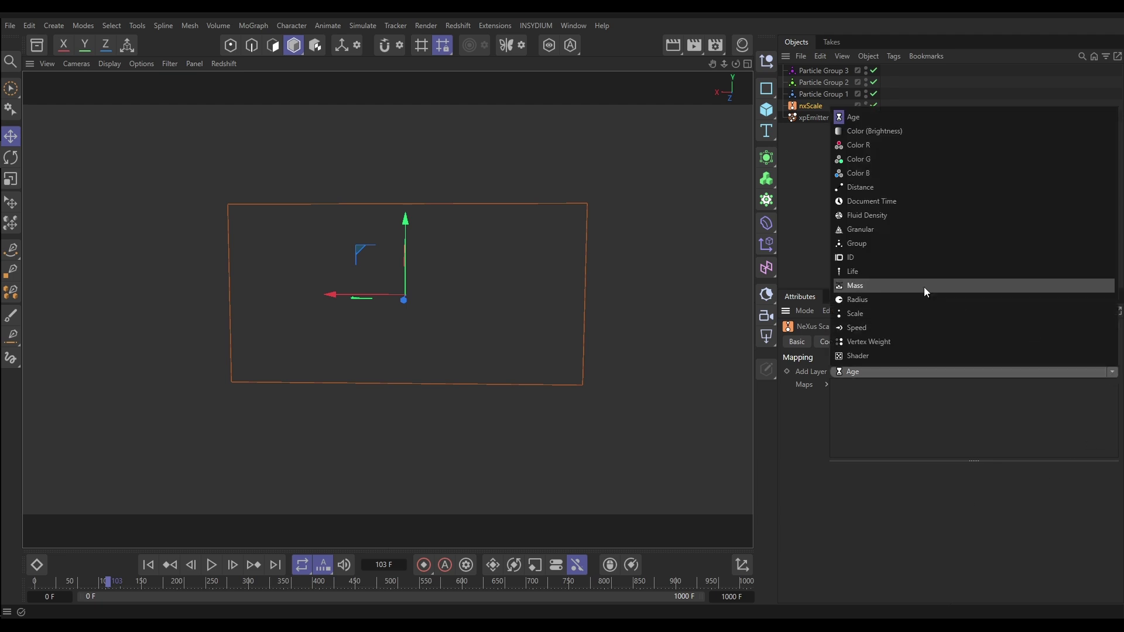
pyautogui.click(863, 245)
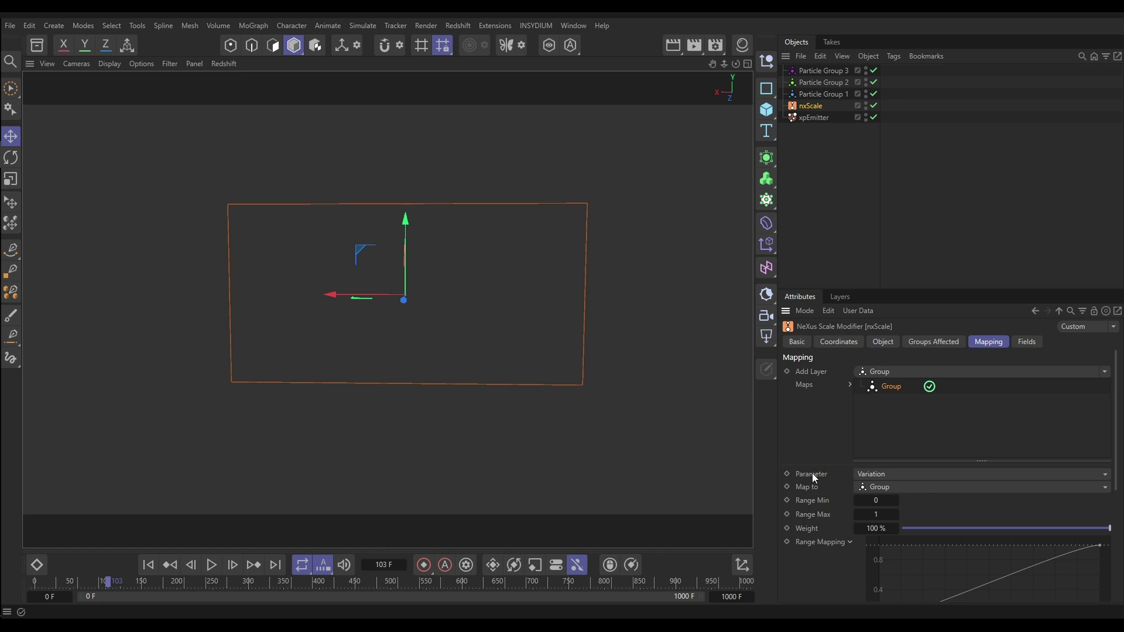
# Set the Group map's parameter to Radius Value, with Range Min 1 and Range Max 3
pyautogui.click(861, 474)
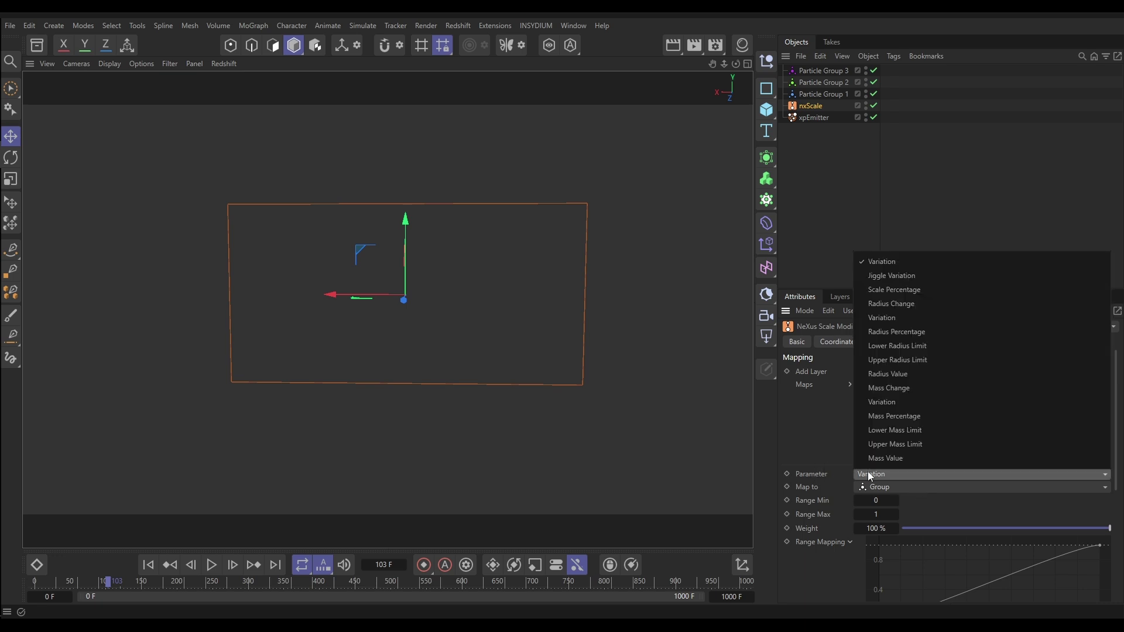
pyautogui.click(890, 375)
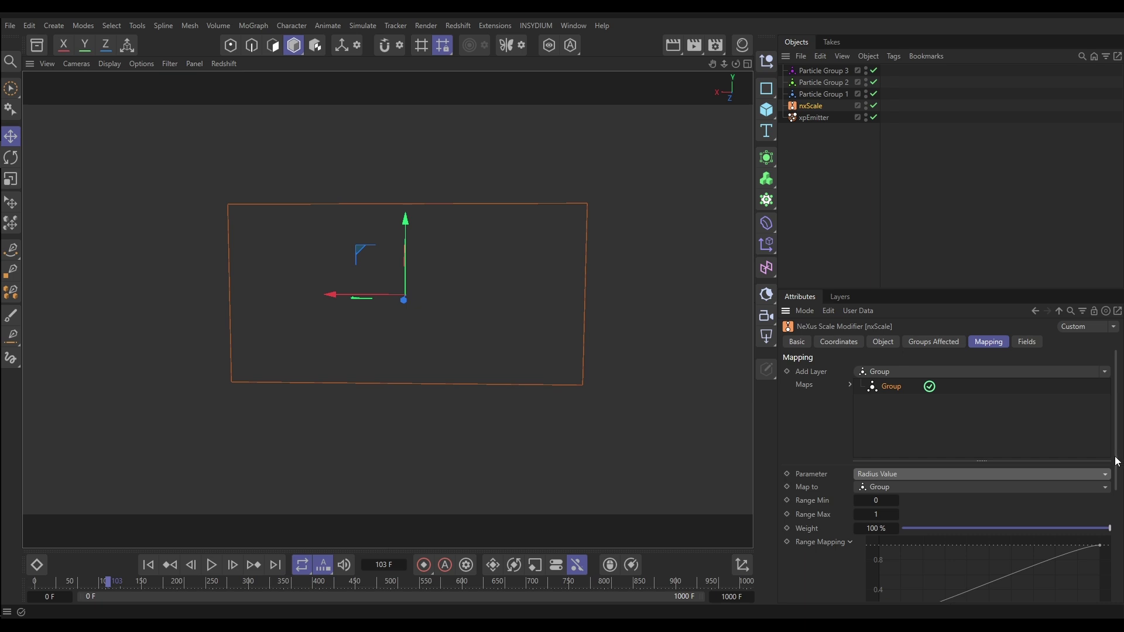
pyautogui.moveTo(1117, 460); pyautogui.dragTo(1122, 494)
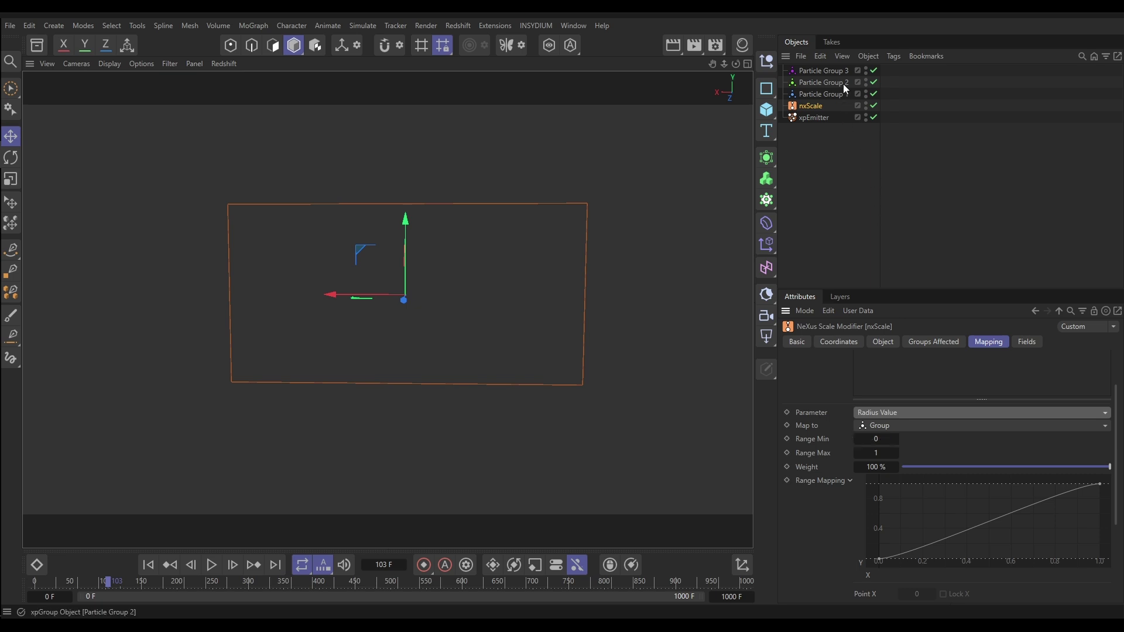
pyautogui.click(877, 439)
pyautogui.write('1')
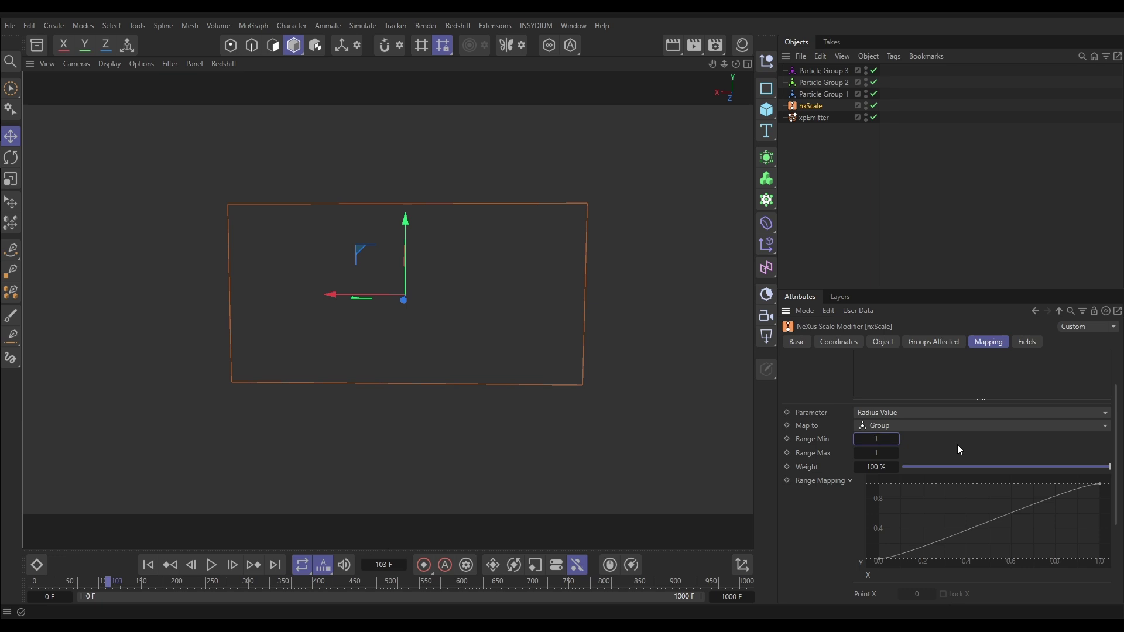
pyautogui.click(875, 453)
pyautogui.write('3')
# Add a point near the middle of the Group map's range mapping curve and set its X to 0.5
pyautogui.scroll(-3, 985, 527)
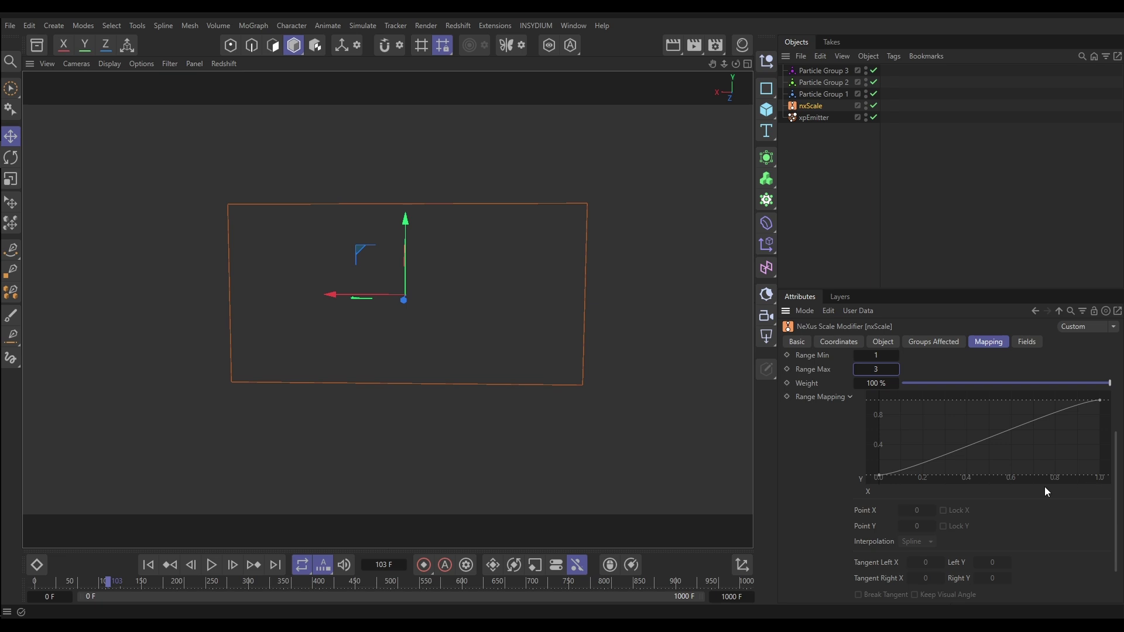
pyautogui.click(879, 476)
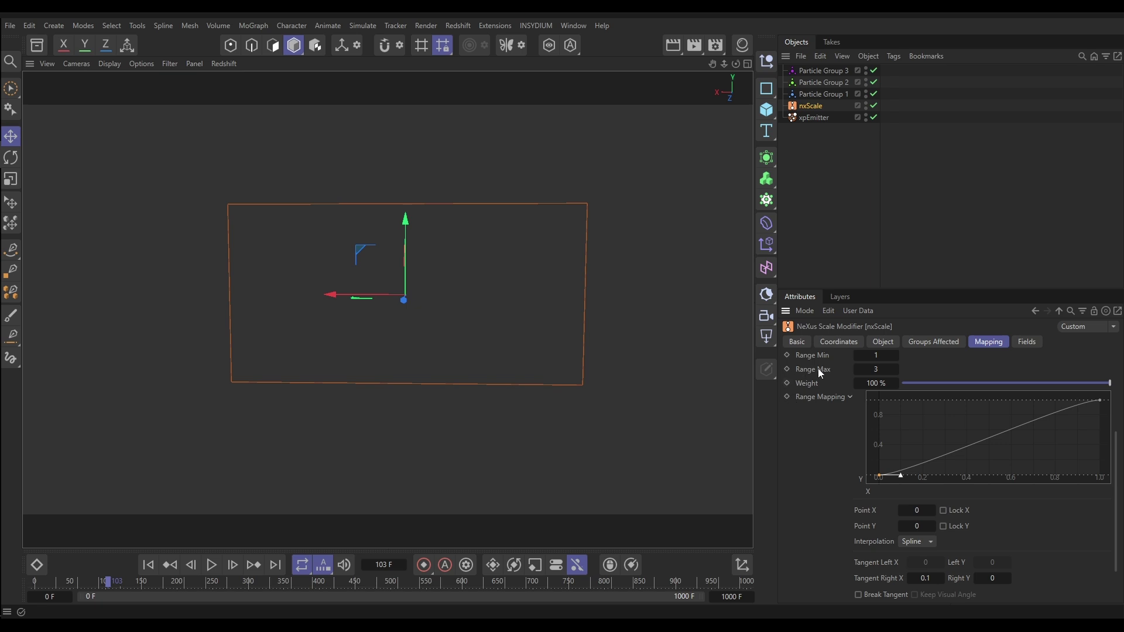
pyautogui.keyDown('ctrl'); pyautogui.click(991, 438); pyautogui.keyUp('ctrl')
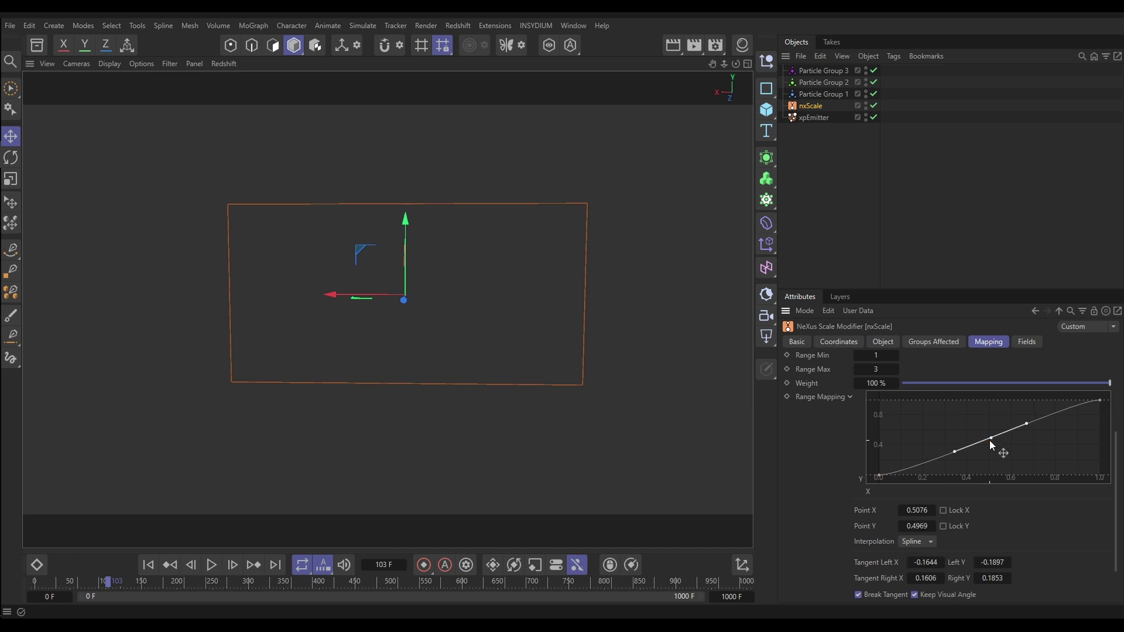
pyautogui.click(930, 511)
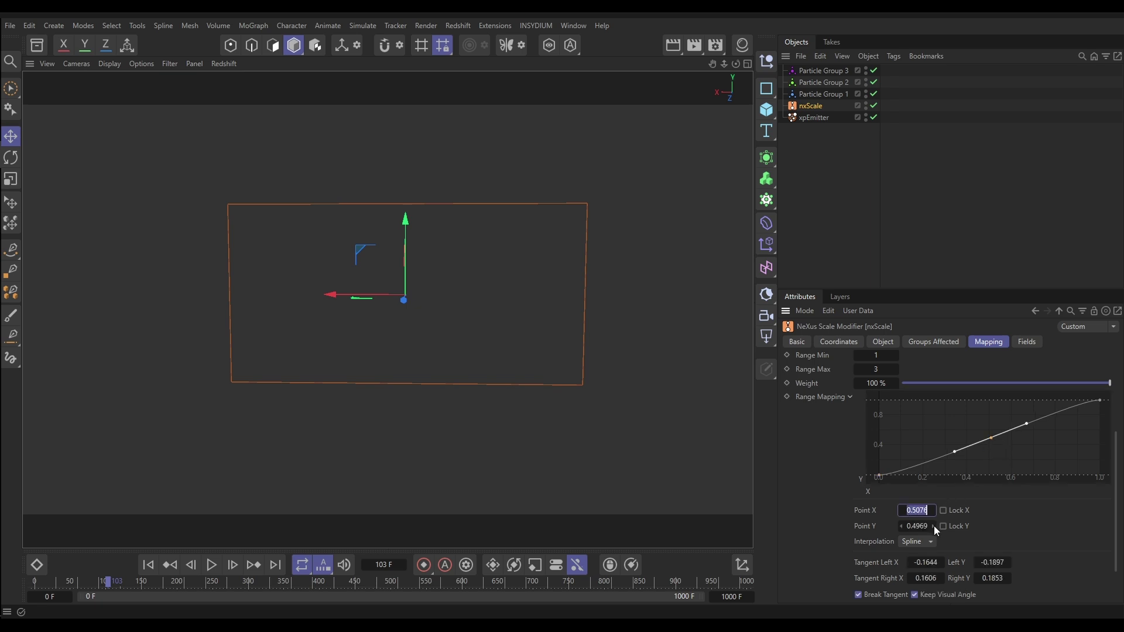
pyautogui.write('0.5')
pyautogui.press('Return')
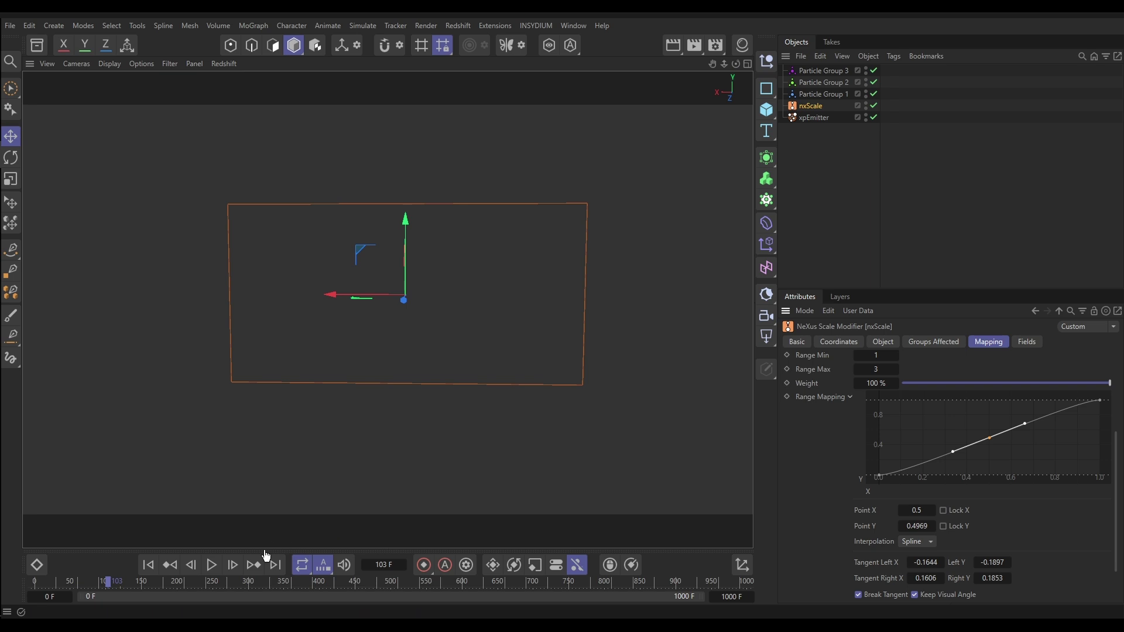
# Play the group-mapped particle scaling from the first frame and stop playback
pyautogui.click(149, 565)
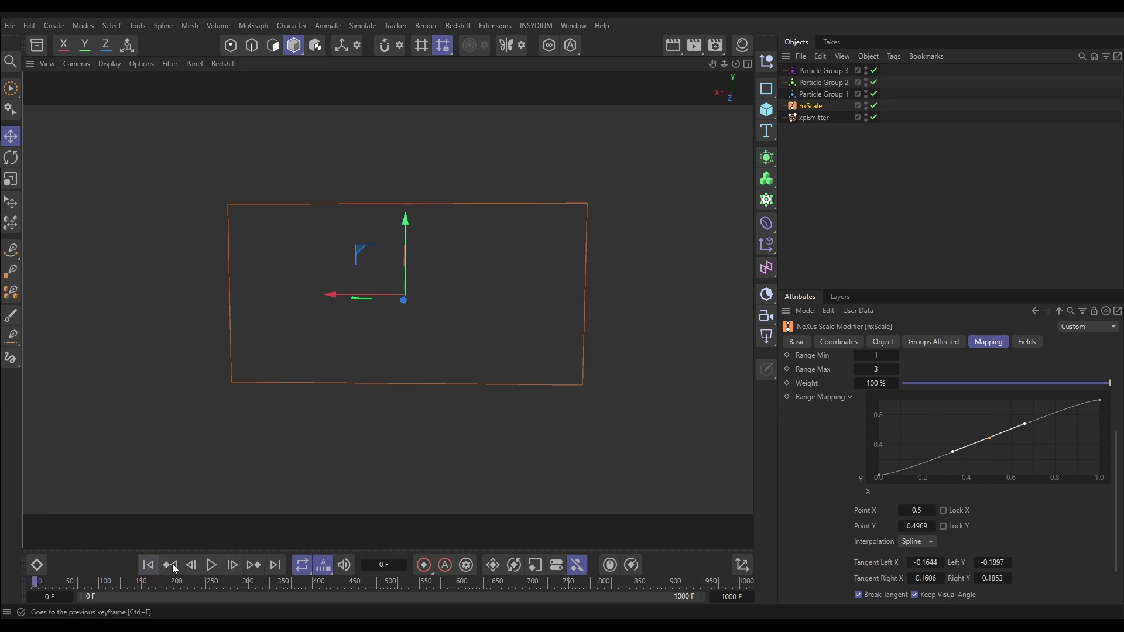
pyautogui.click(212, 565)
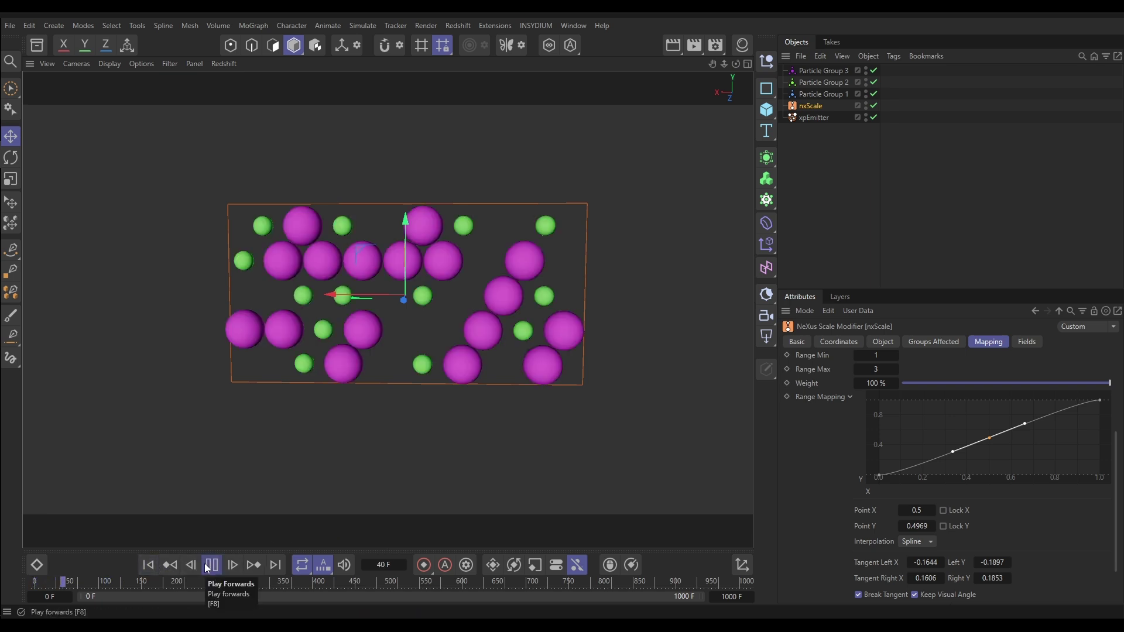
pyautogui.click(208, 566)
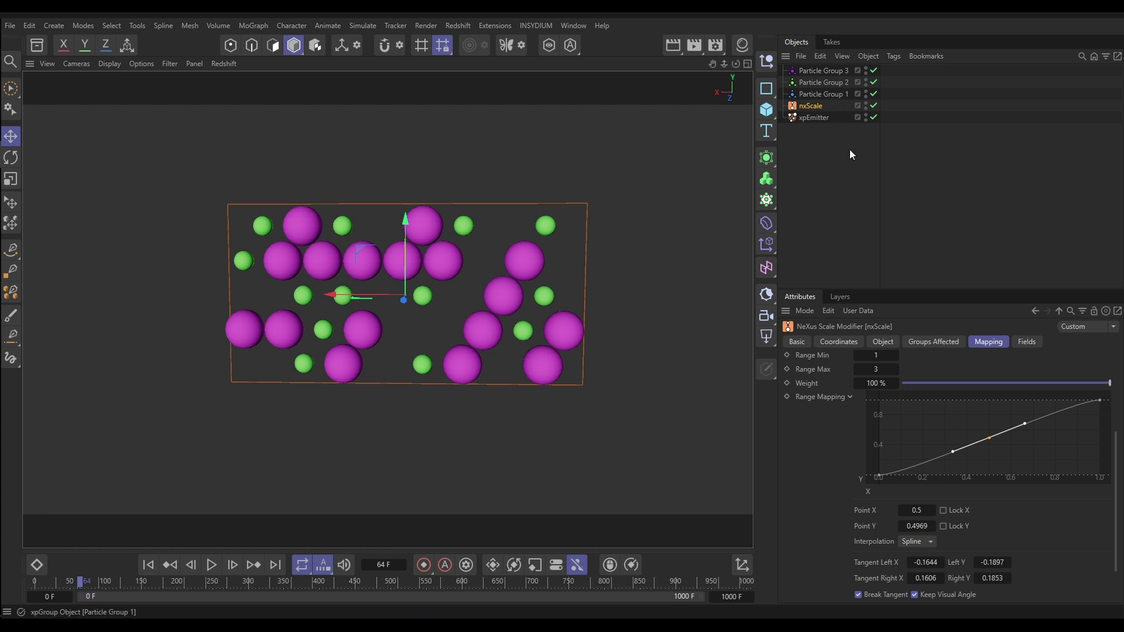
# Check the start point of the range mapping curve and set the middle point's Y to 0.5
pyautogui.click(880, 477)
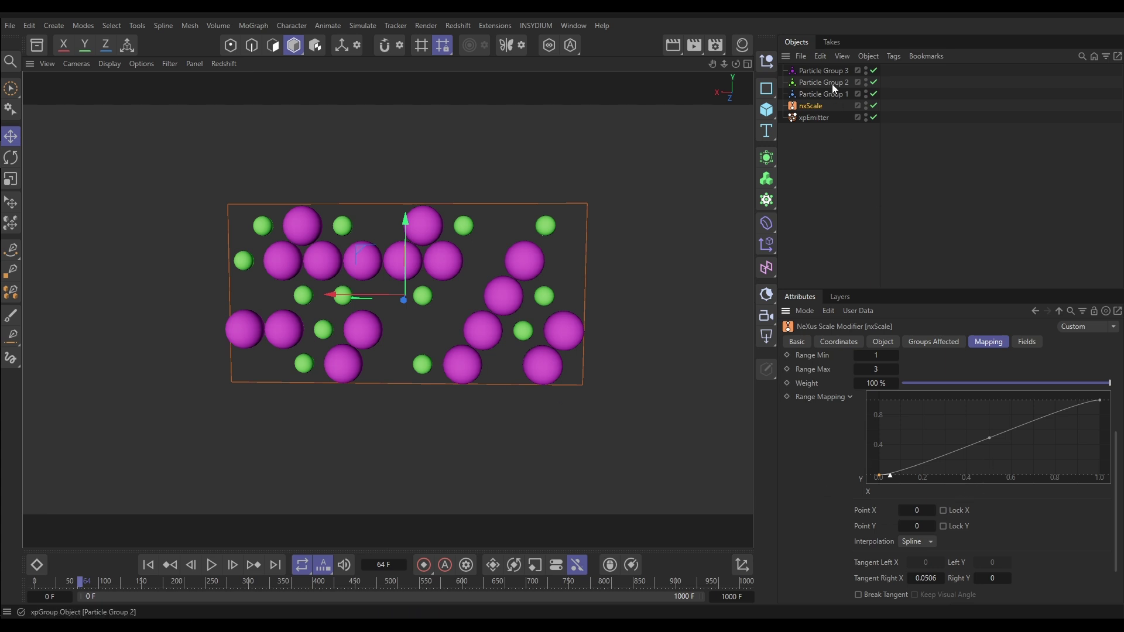
pyautogui.click(989, 438)
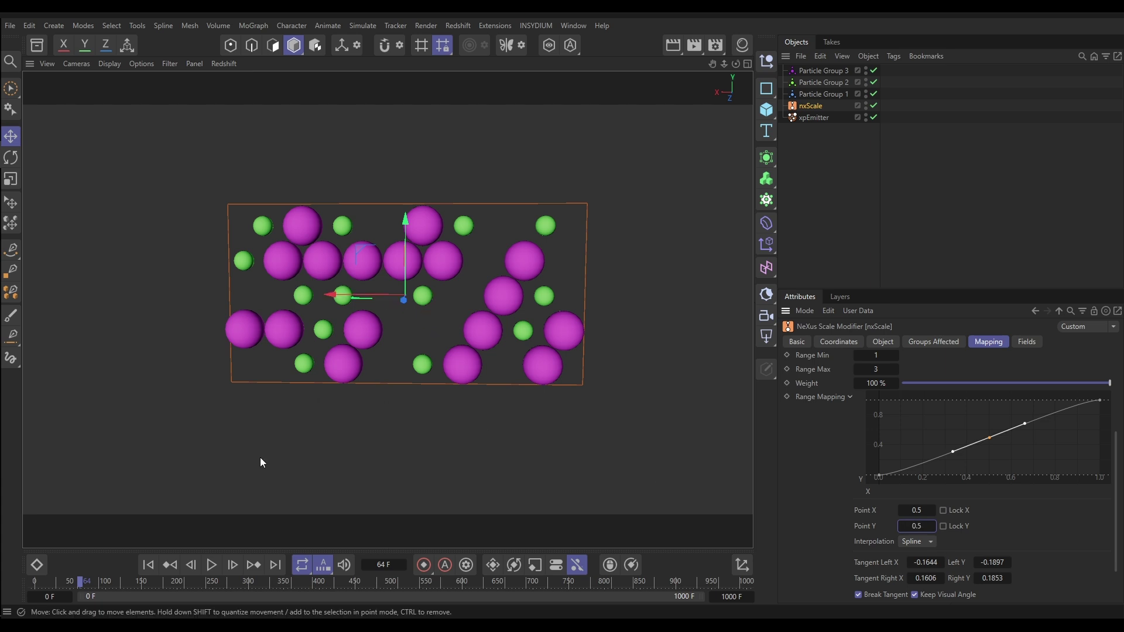
# Play and stop the group-mapped scaling, check the range mapping curve's end point, and raise its start point to about Y 0.21
pyautogui.click(212, 565)
pyautogui.click(212, 564)
pyautogui.click(1101, 401)
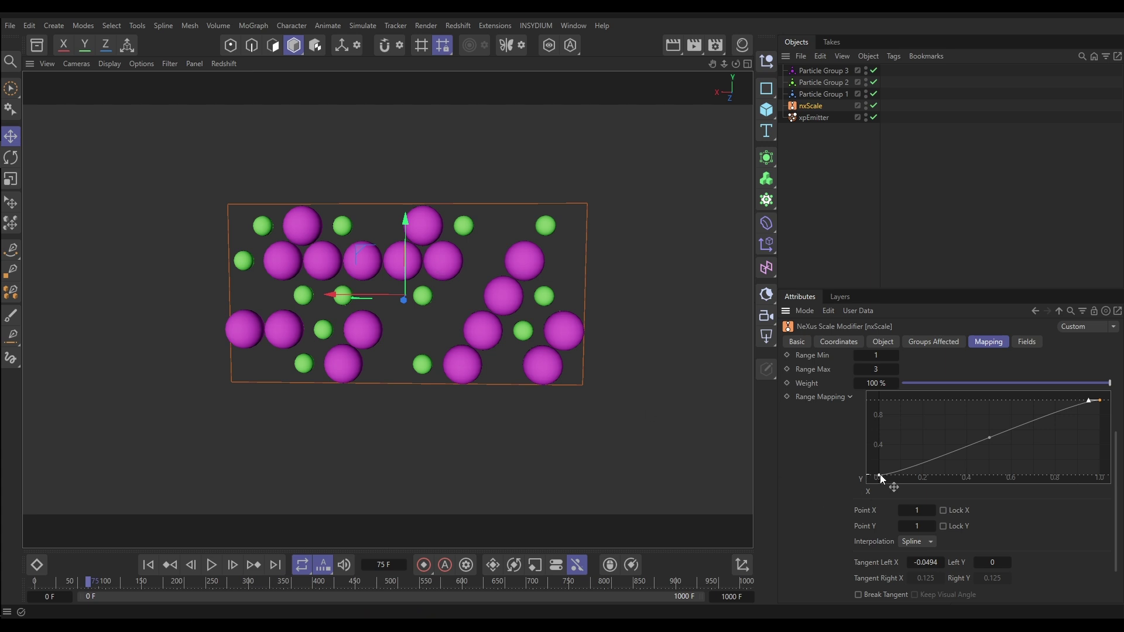
pyautogui.moveTo(880, 476); pyautogui.dragTo(875, 463)
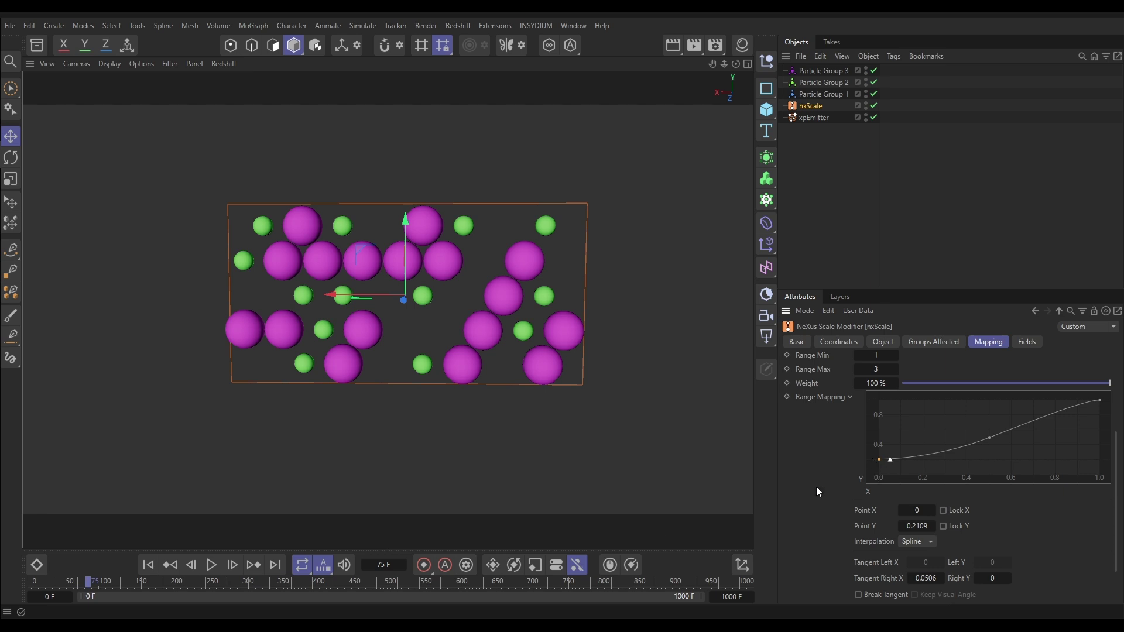
# During playback, reshape the range mapping curve to about Y 0.30 at its end, 0.89 at its middle and 0.47 at its start; stop playback
pyautogui.click(214, 566)
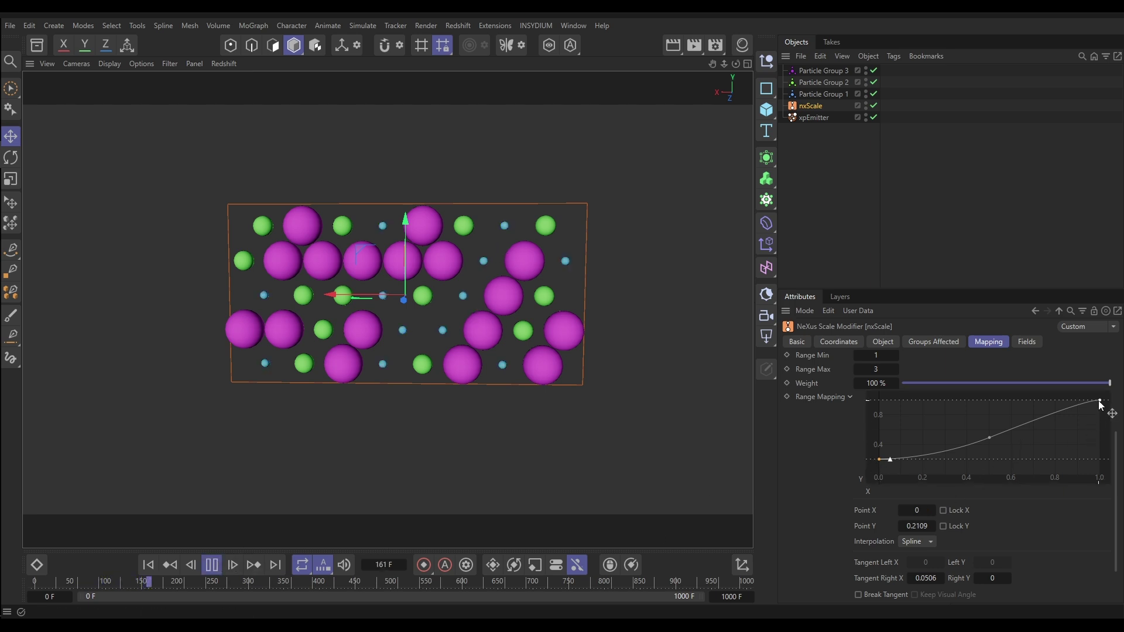
pyautogui.moveTo(1100, 401); pyautogui.dragTo(1111, 459)
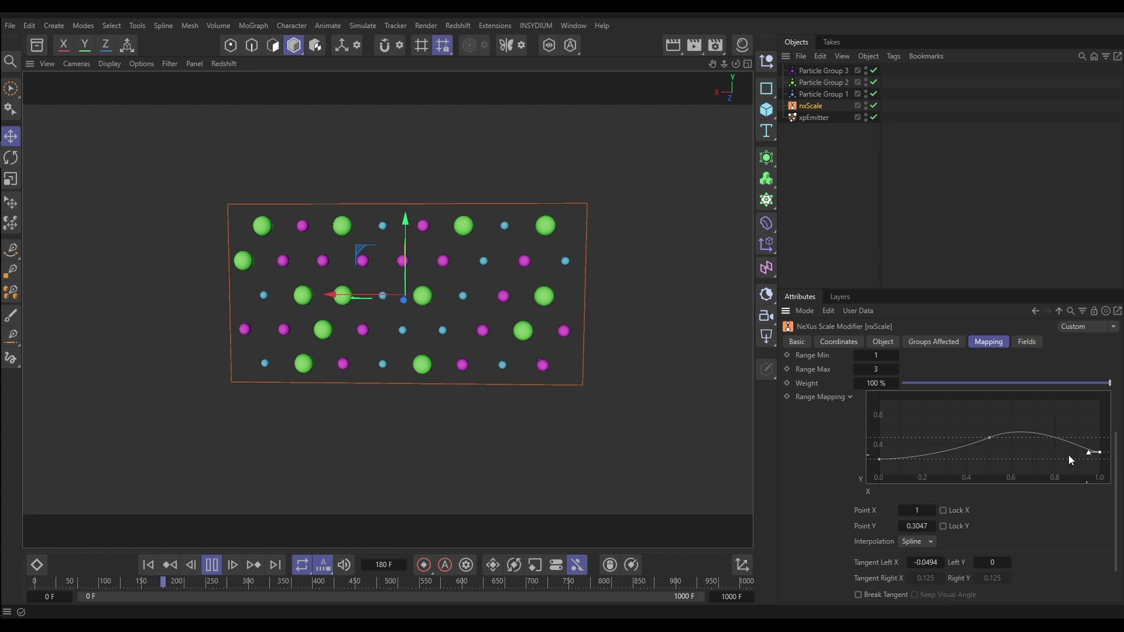
pyautogui.moveTo(990, 437); pyautogui.dragTo(990, 409)
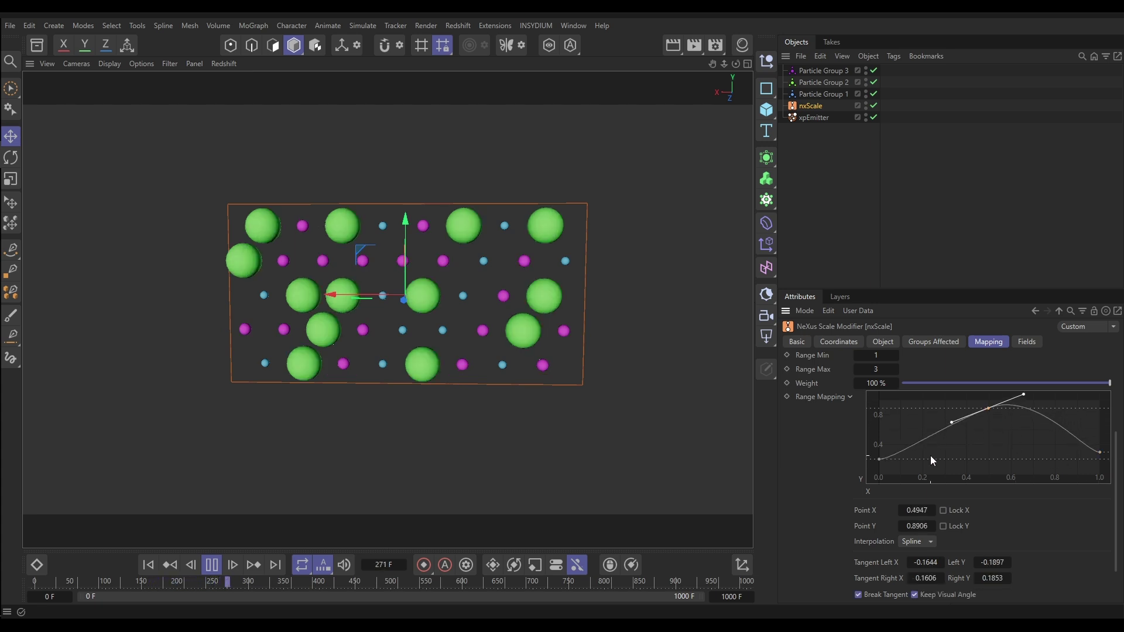
pyautogui.moveTo(879, 459); pyautogui.dragTo(873, 444)
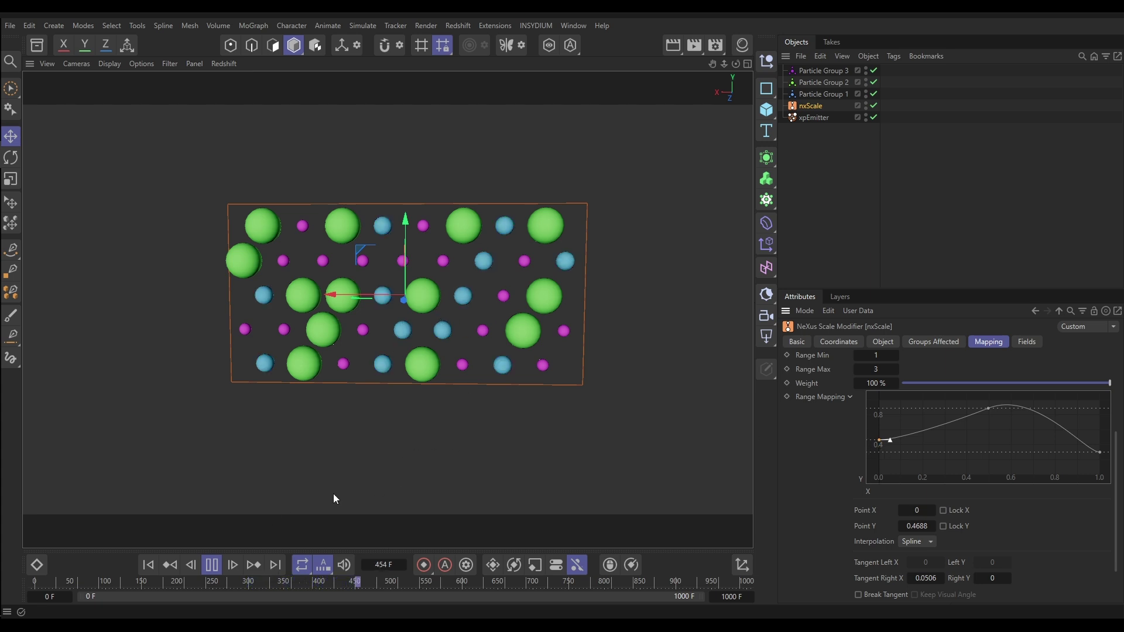
pyautogui.click(212, 566)
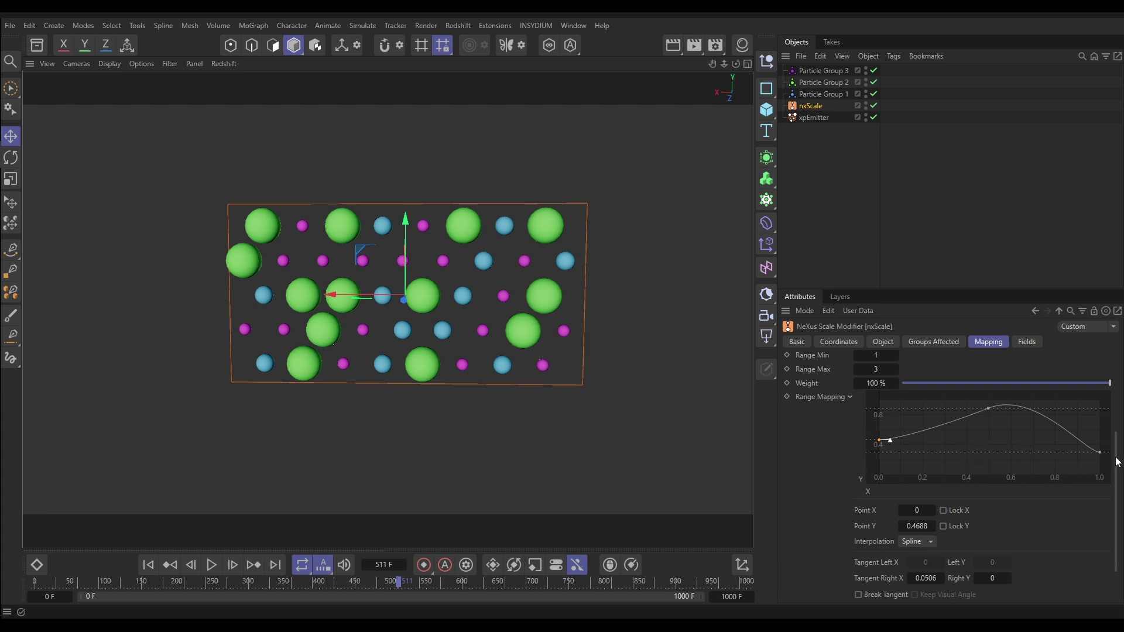
pyautogui.moveTo(1118, 459); pyautogui.dragTo(1119, 430)
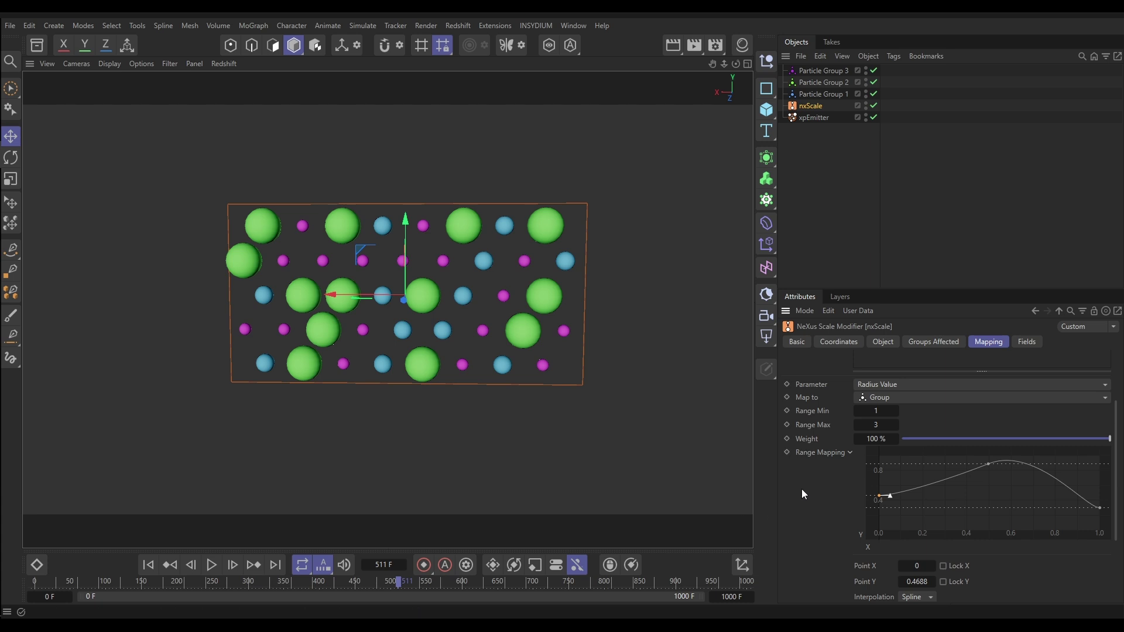